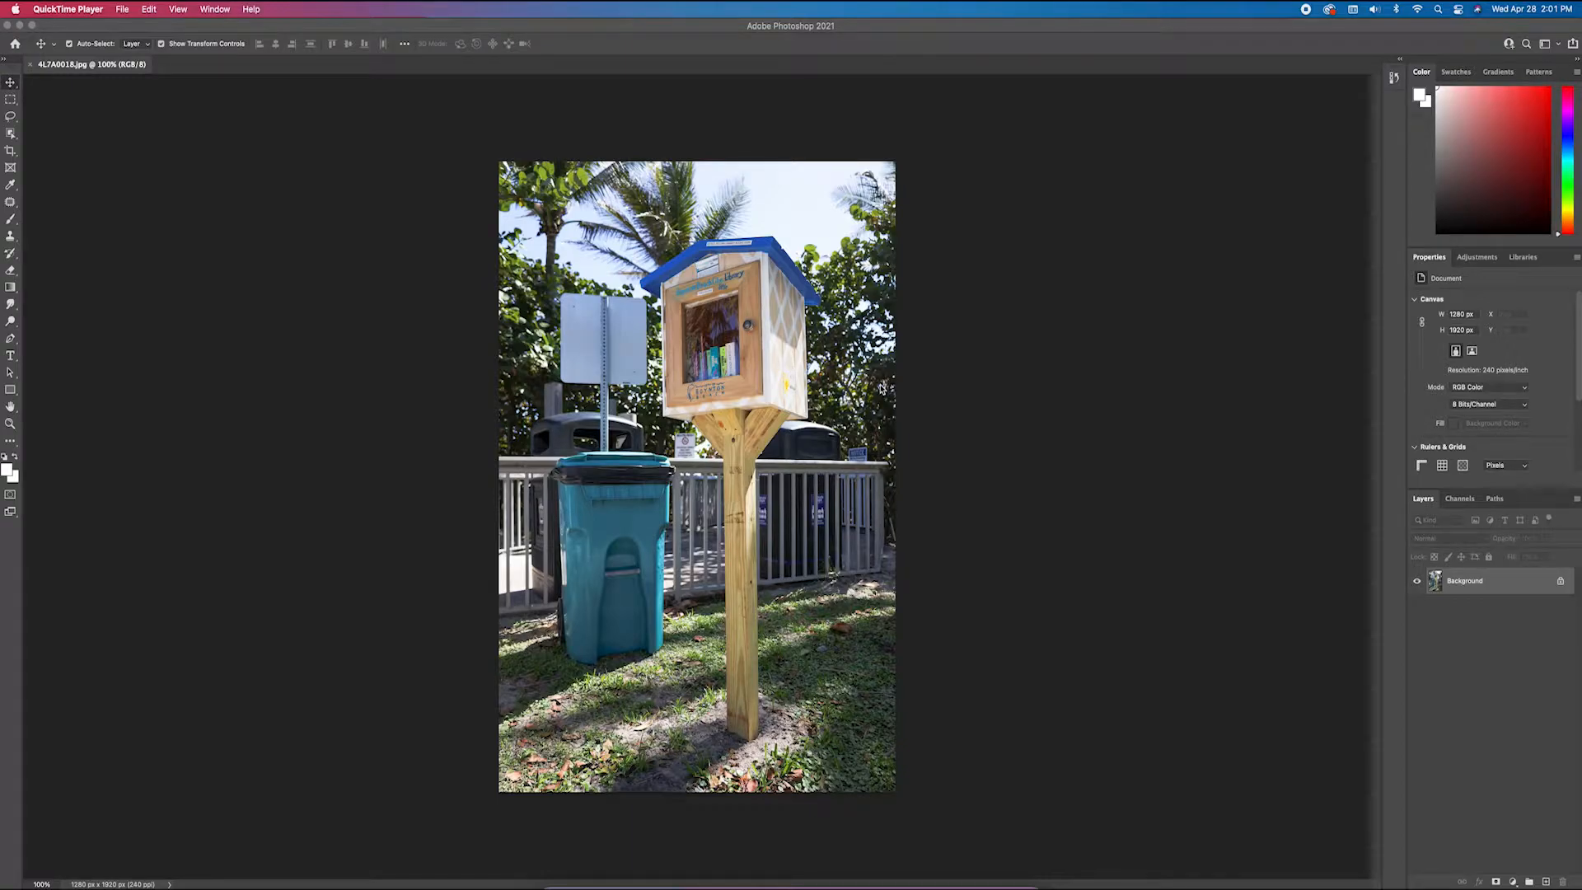
Unlock the Background layer and set up the Quick Selection tool with a 57 px brush
{"action": "left_click", "coordinate": [1561, 582]}
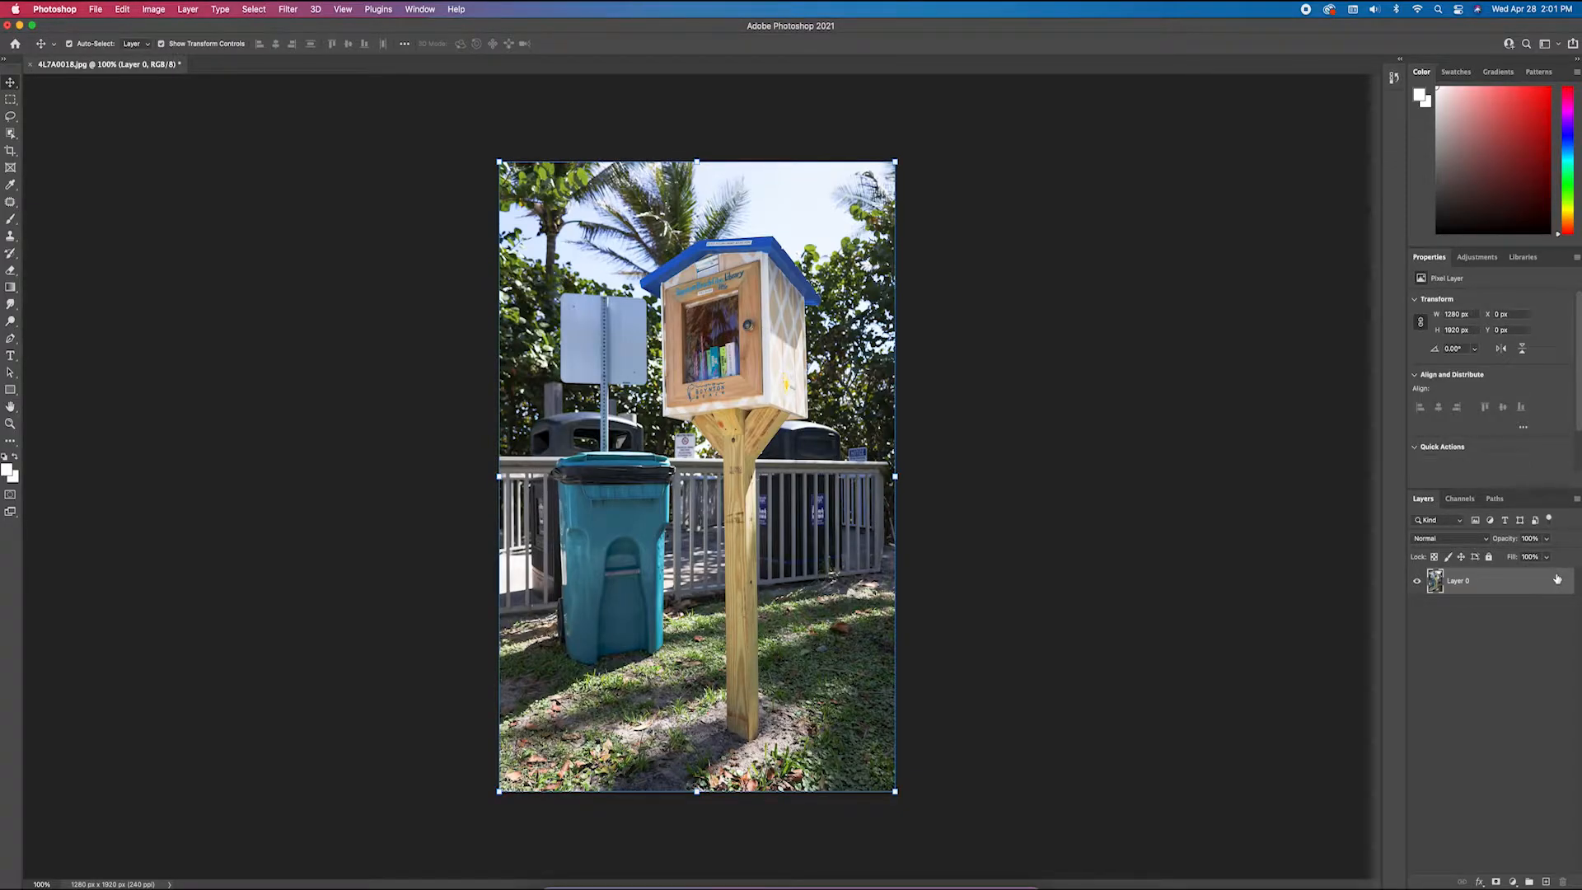
{"action": "key", "text": "w"}
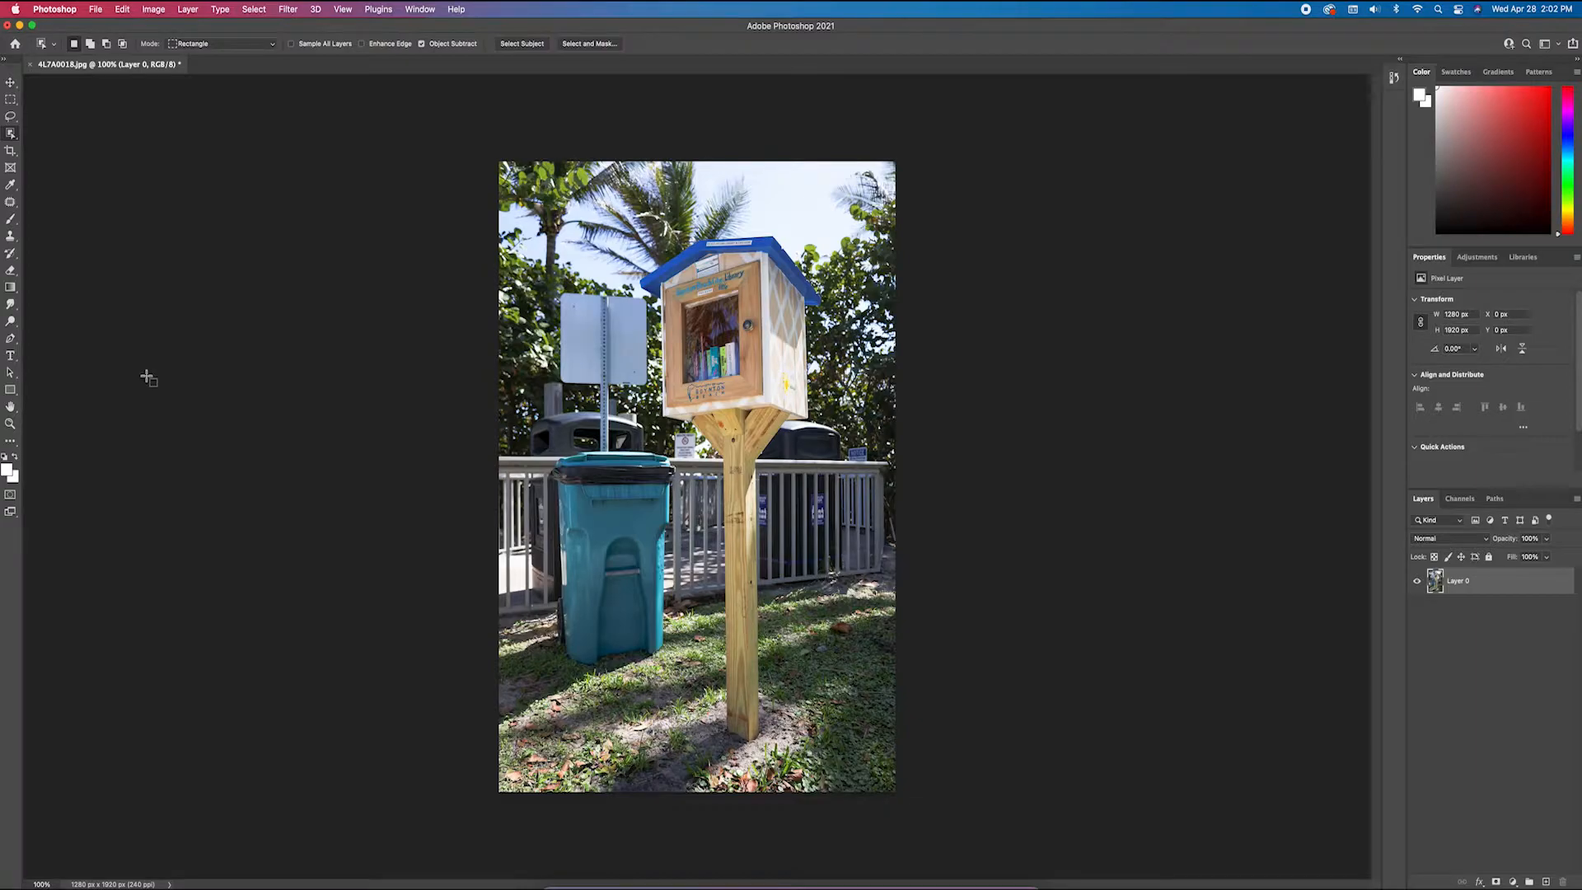
{"action": "right_click", "coordinate": [10, 135]}
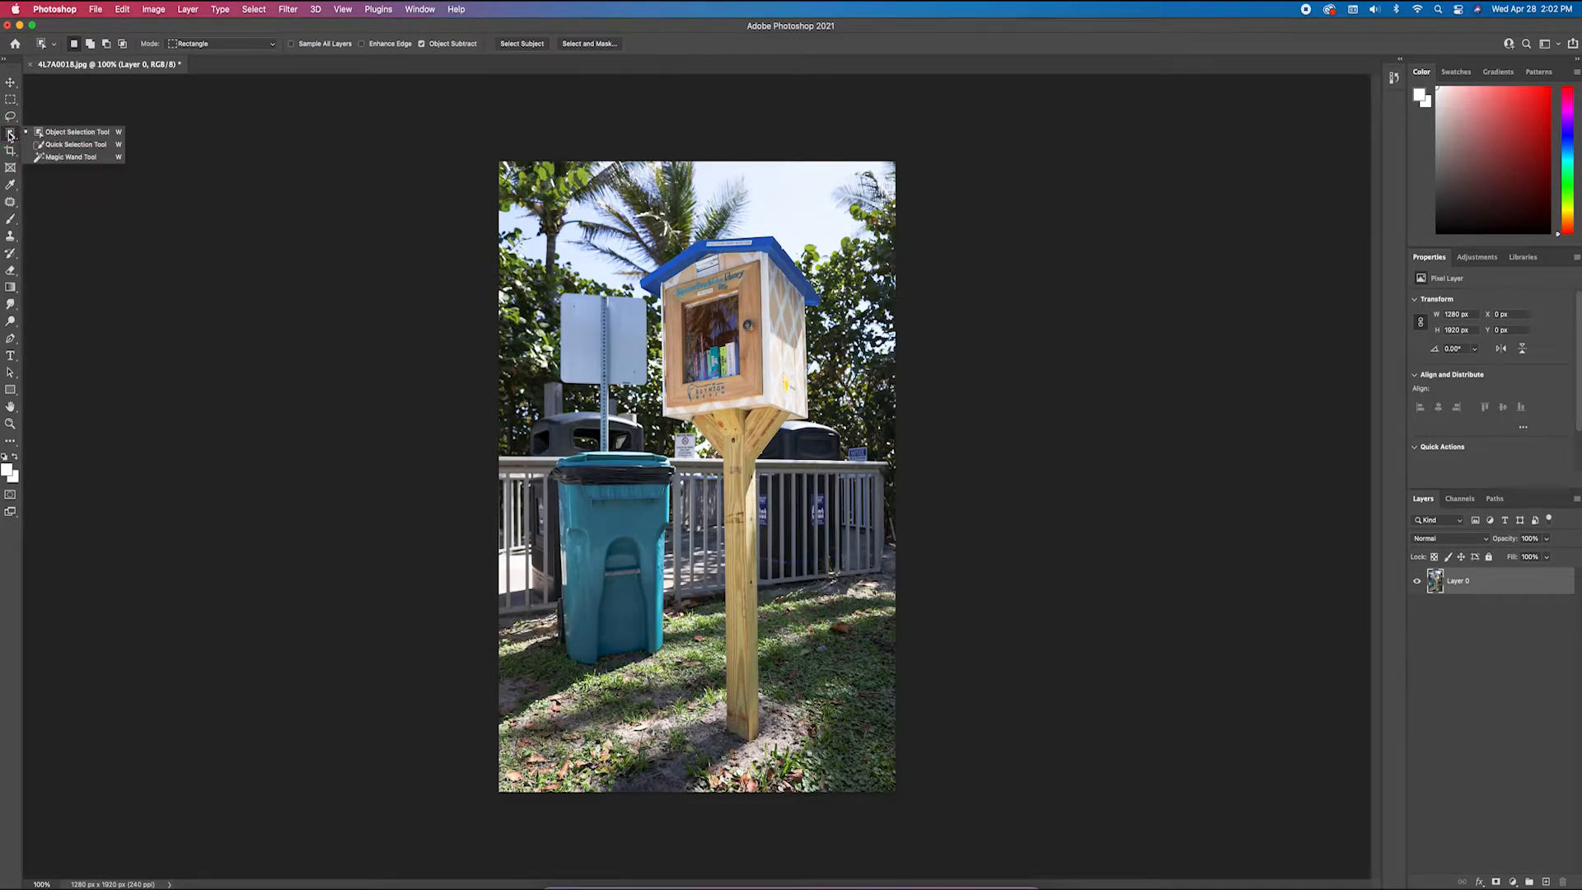
{"action": "left_click", "coordinate": [55, 147]}
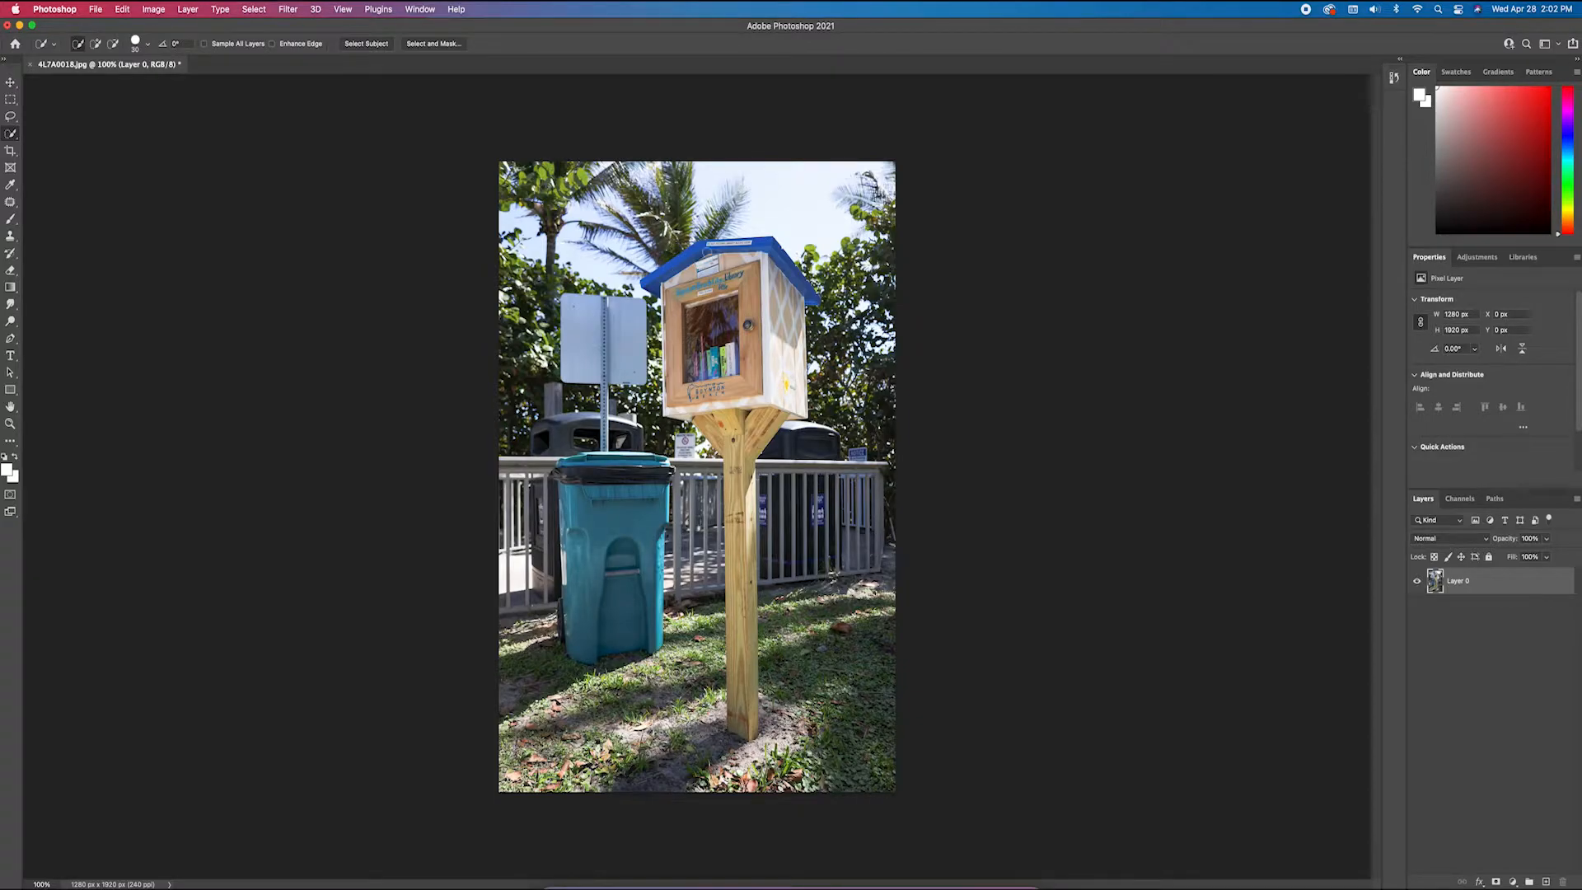
{"action": "left_click", "coordinate": [149, 45]}
{"action": "left_click_drag", "start_coordinate": [96, 82], "coordinate": [112, 82]}
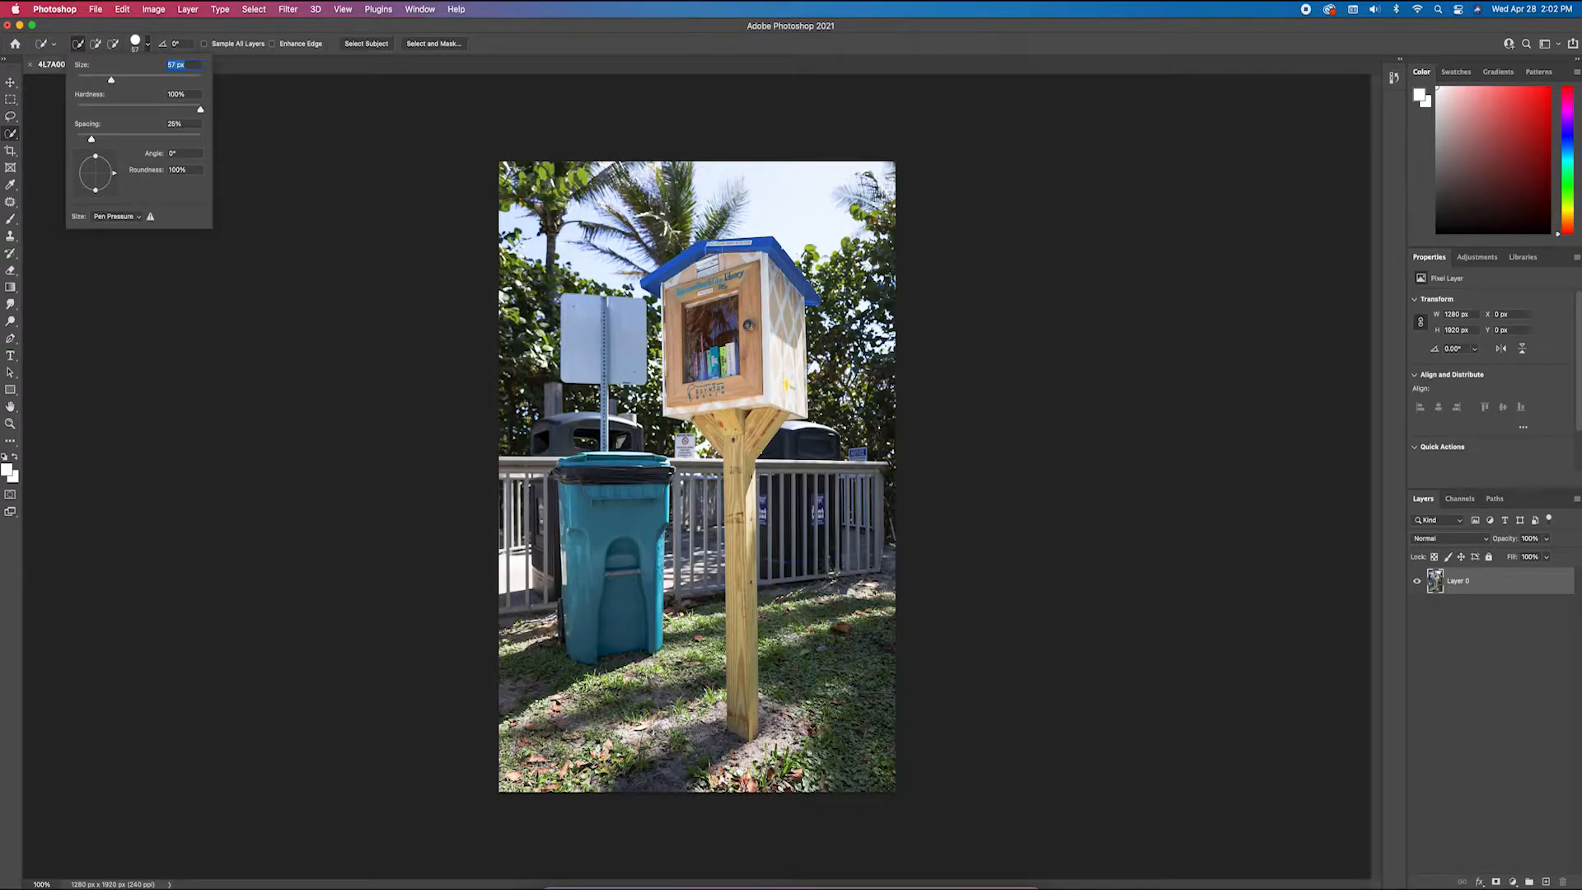
{"action": "key", "text": "Return"}
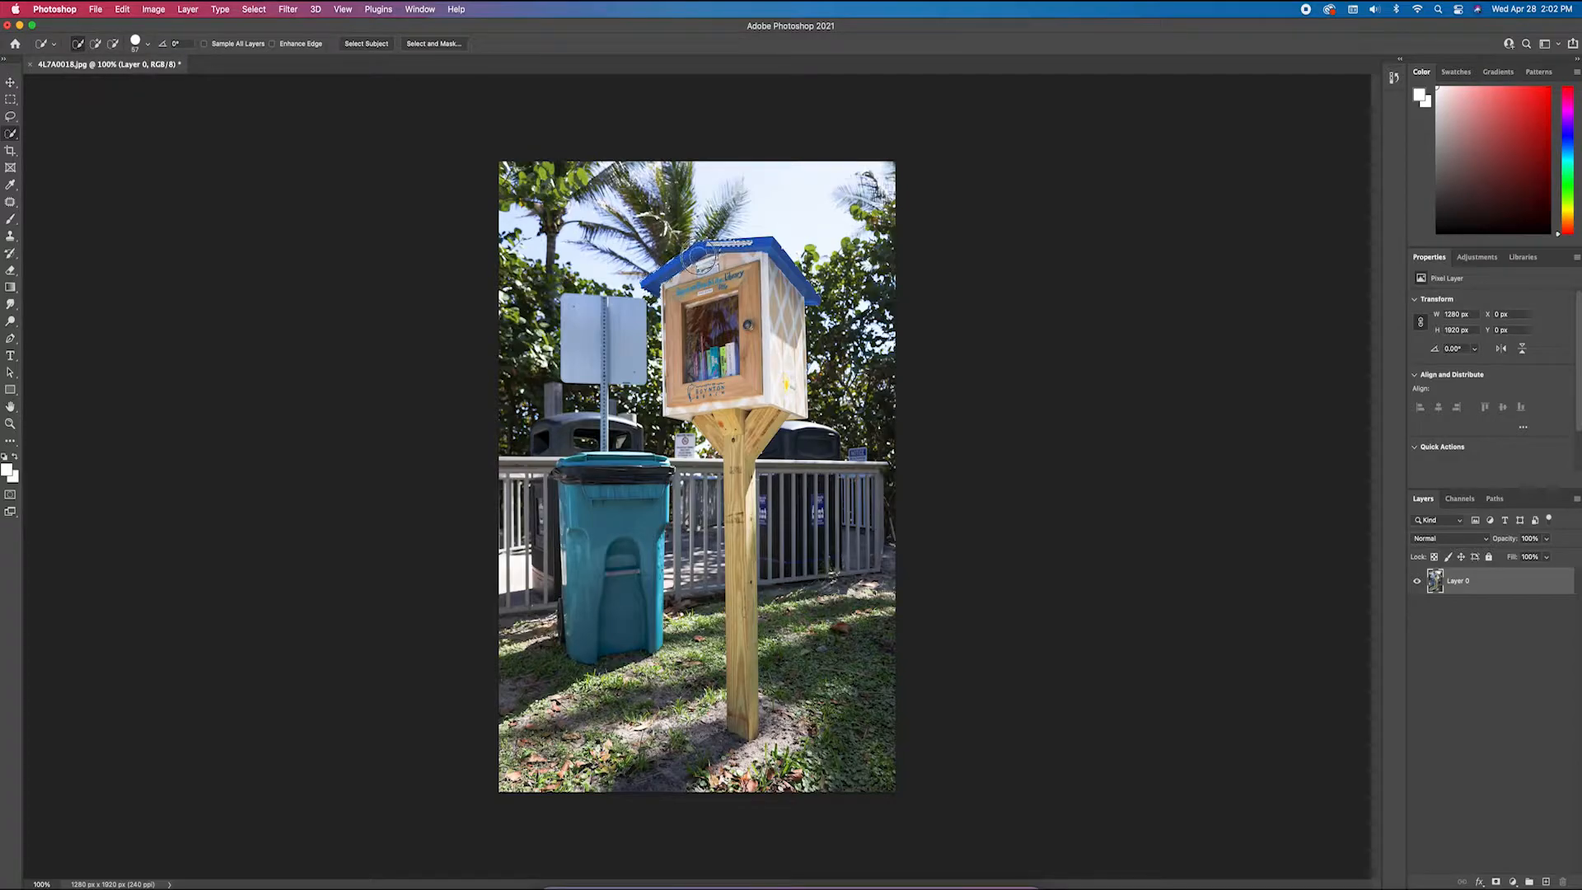
Select the little library box, its blue roof and the wooden post down to the ground with Quick Selection
{"action": "mouse_move", "coordinate": [695, 307]}
{"action": "left_mouse_down"}
{"action": "mouse_move", "coordinate": [695, 337]}
{"action": "mouse_move", "coordinate": [669, 298]}
{"action": "mouse_move", "coordinate": [678, 400]}
{"action": "mouse_move", "coordinate": [781, 404]}
{"action": "mouse_move", "coordinate": [746, 308]}
{"action": "left_mouse_up"}
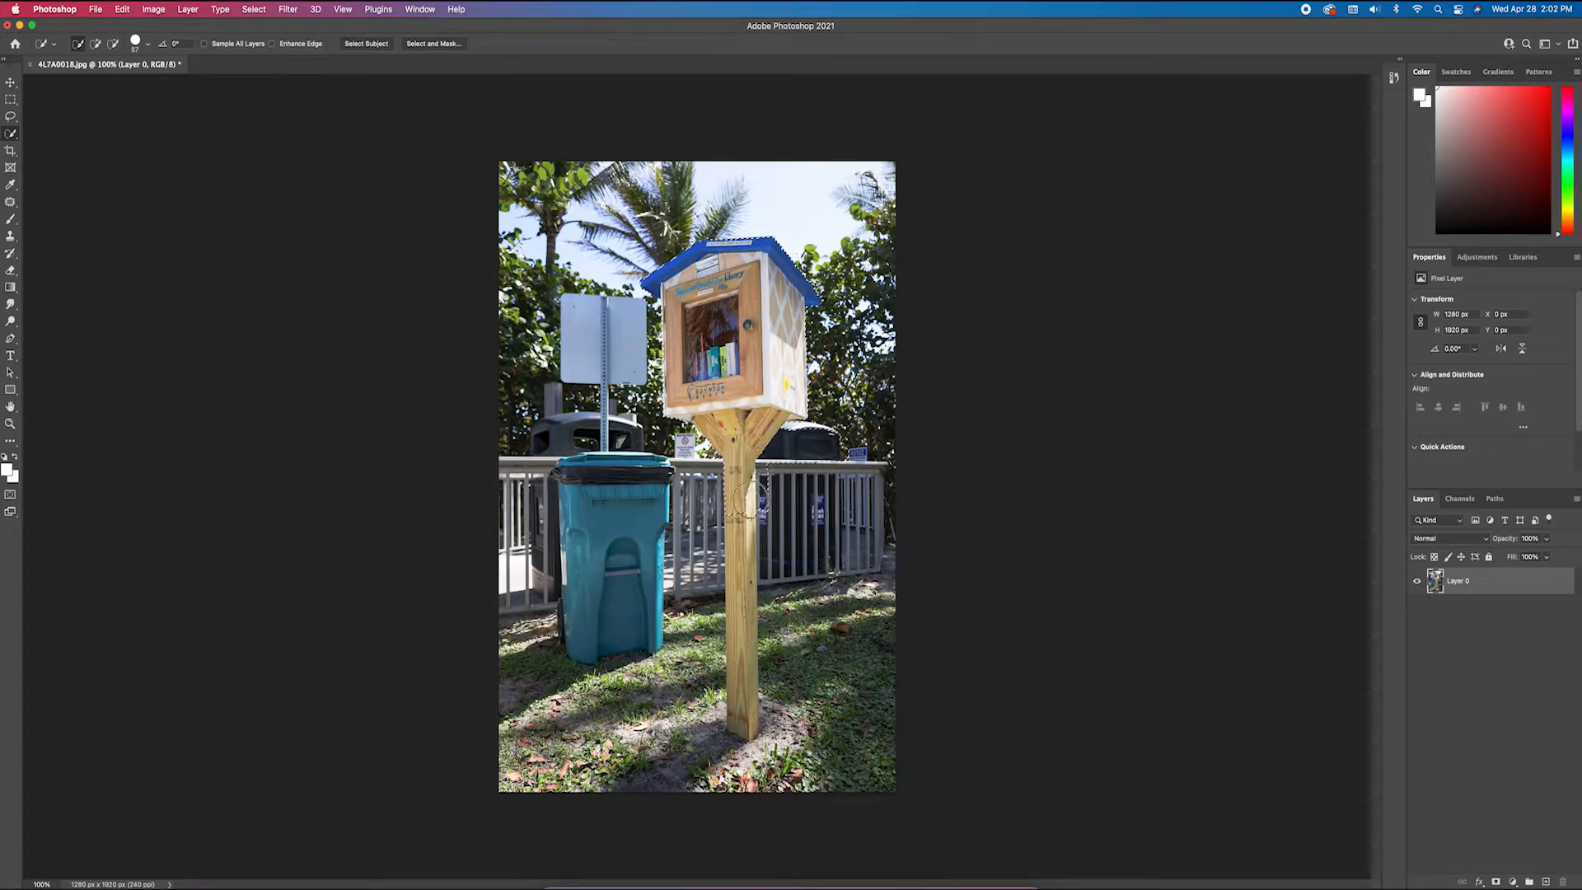
{"action": "left_click_drag", "start_coordinate": [734, 492], "coordinate": [737, 536]}
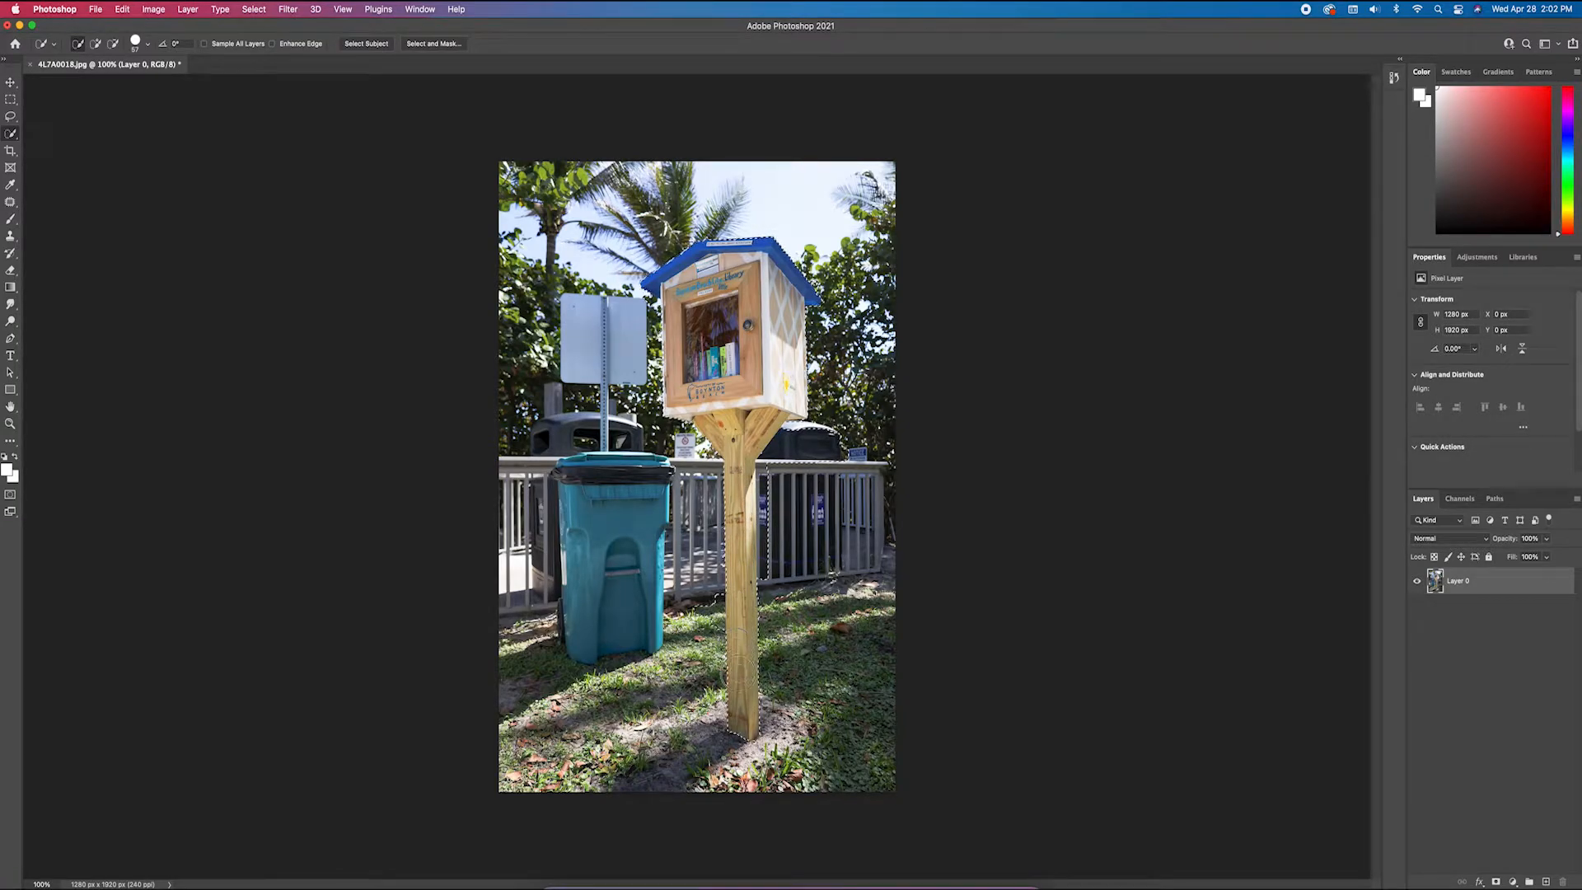
{"action": "left_click_drag", "start_coordinate": [740, 674], "coordinate": [739, 673]}
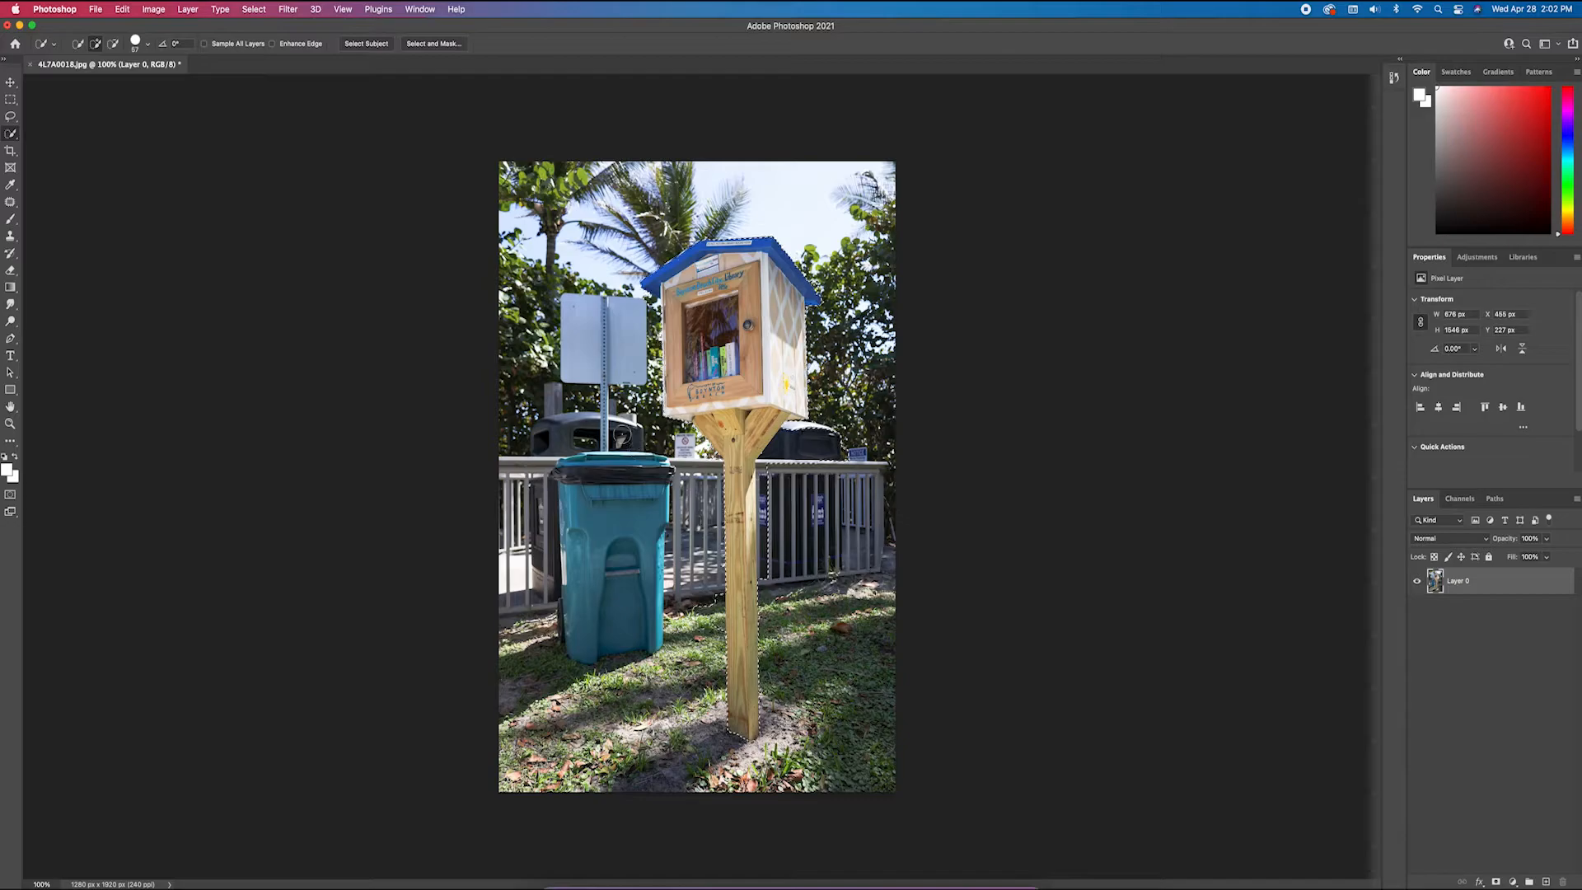
Subtract the strip of fence beside the post from the selection
{"action": "left_click", "coordinate": [112, 44]}
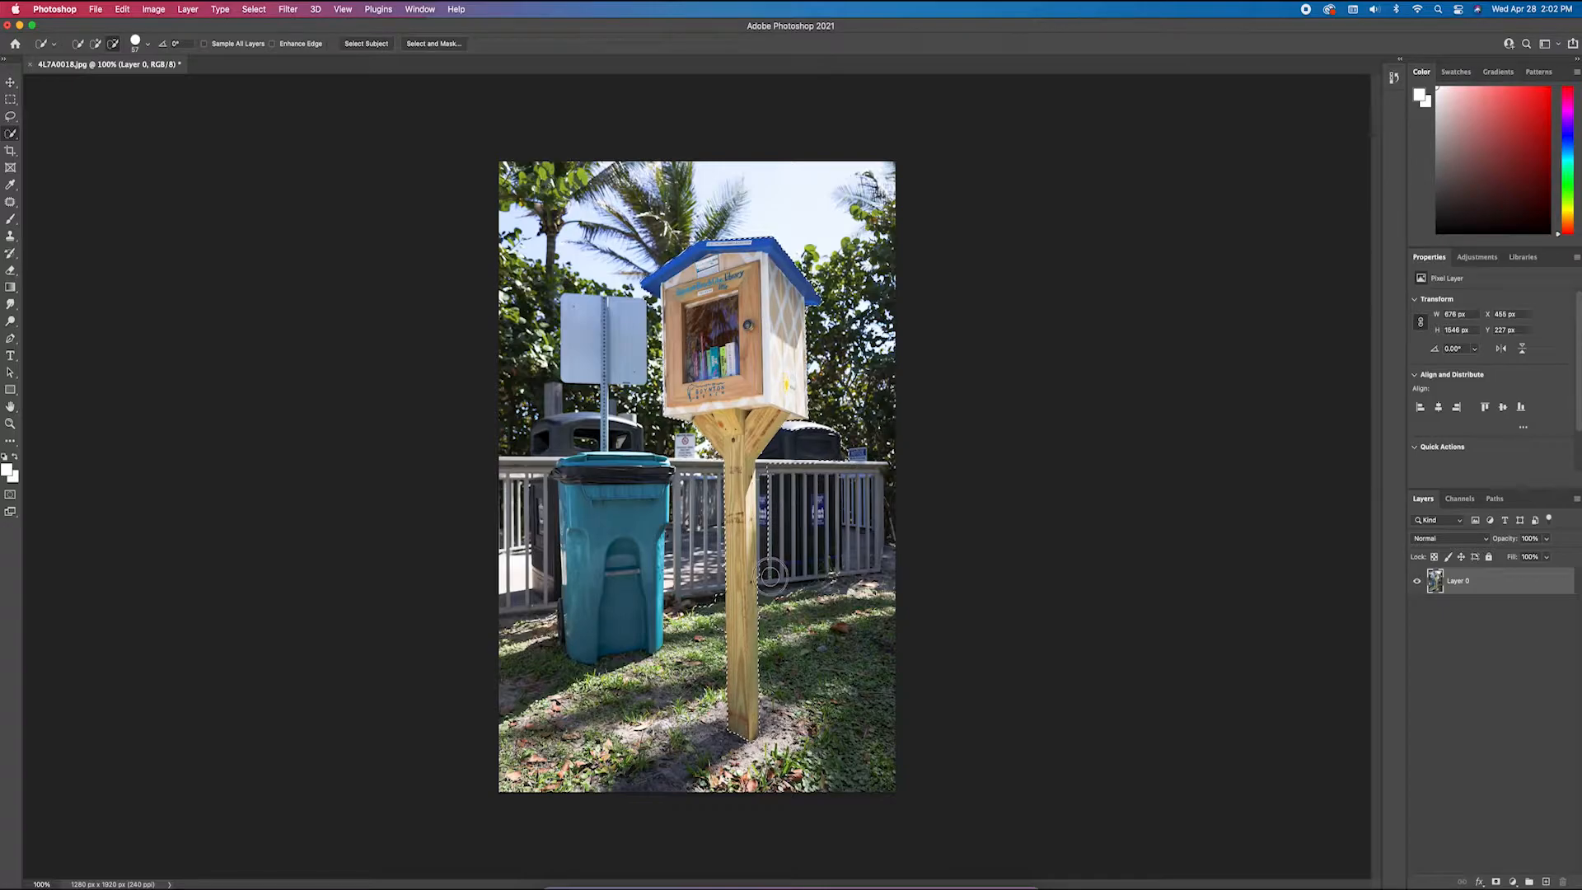
{"action": "left_click_drag", "start_coordinate": [768, 565], "coordinate": [768, 525]}
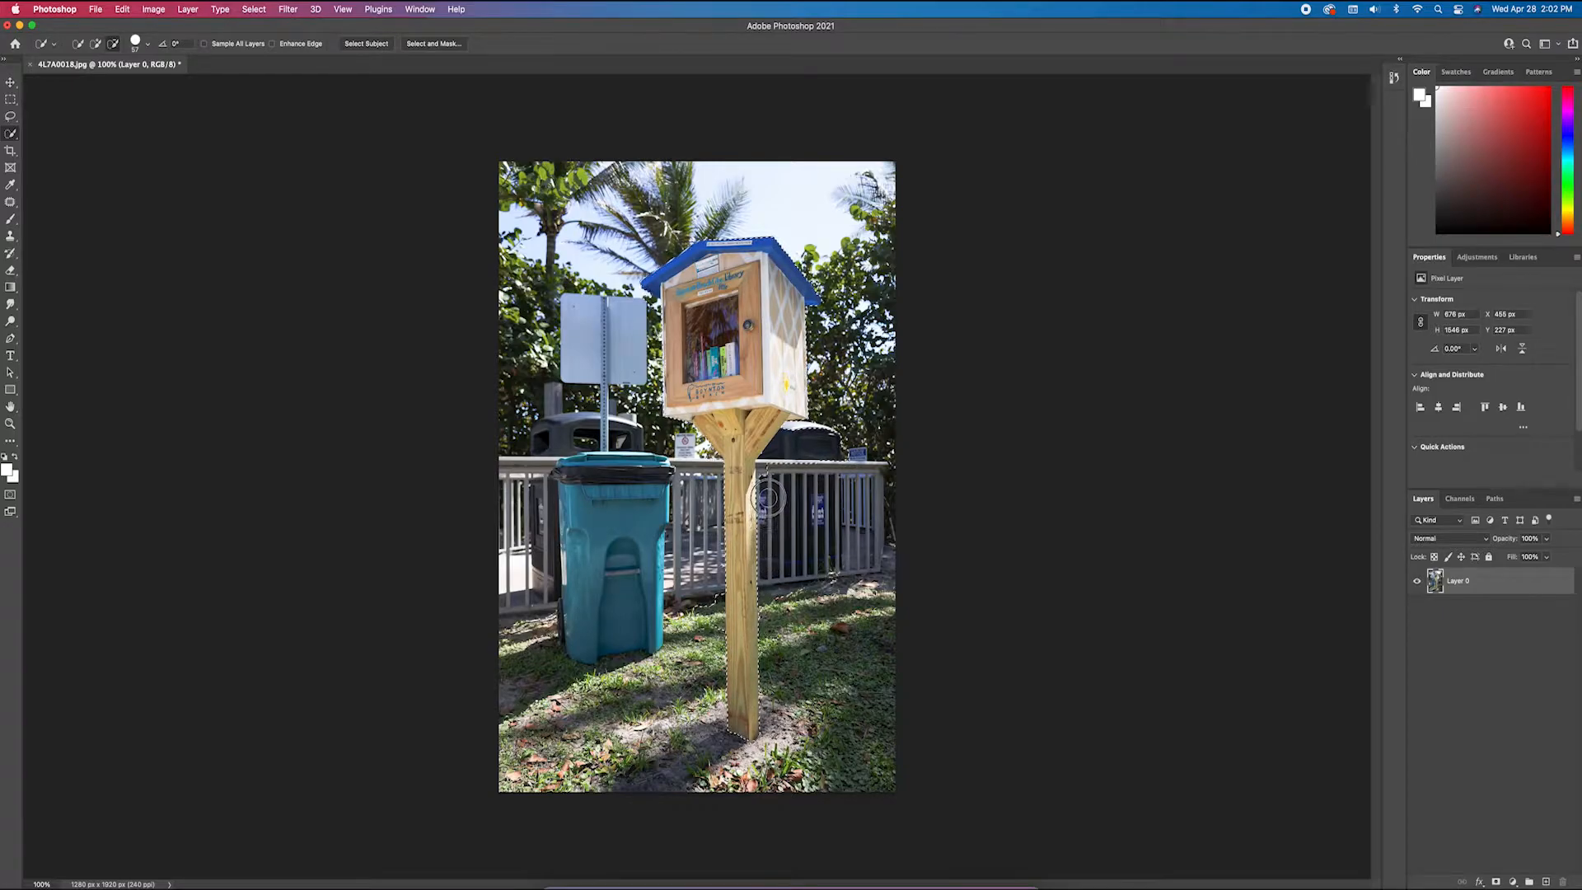
{"action": "left_click_drag", "start_coordinate": [775, 466], "coordinate": [787, 462]}
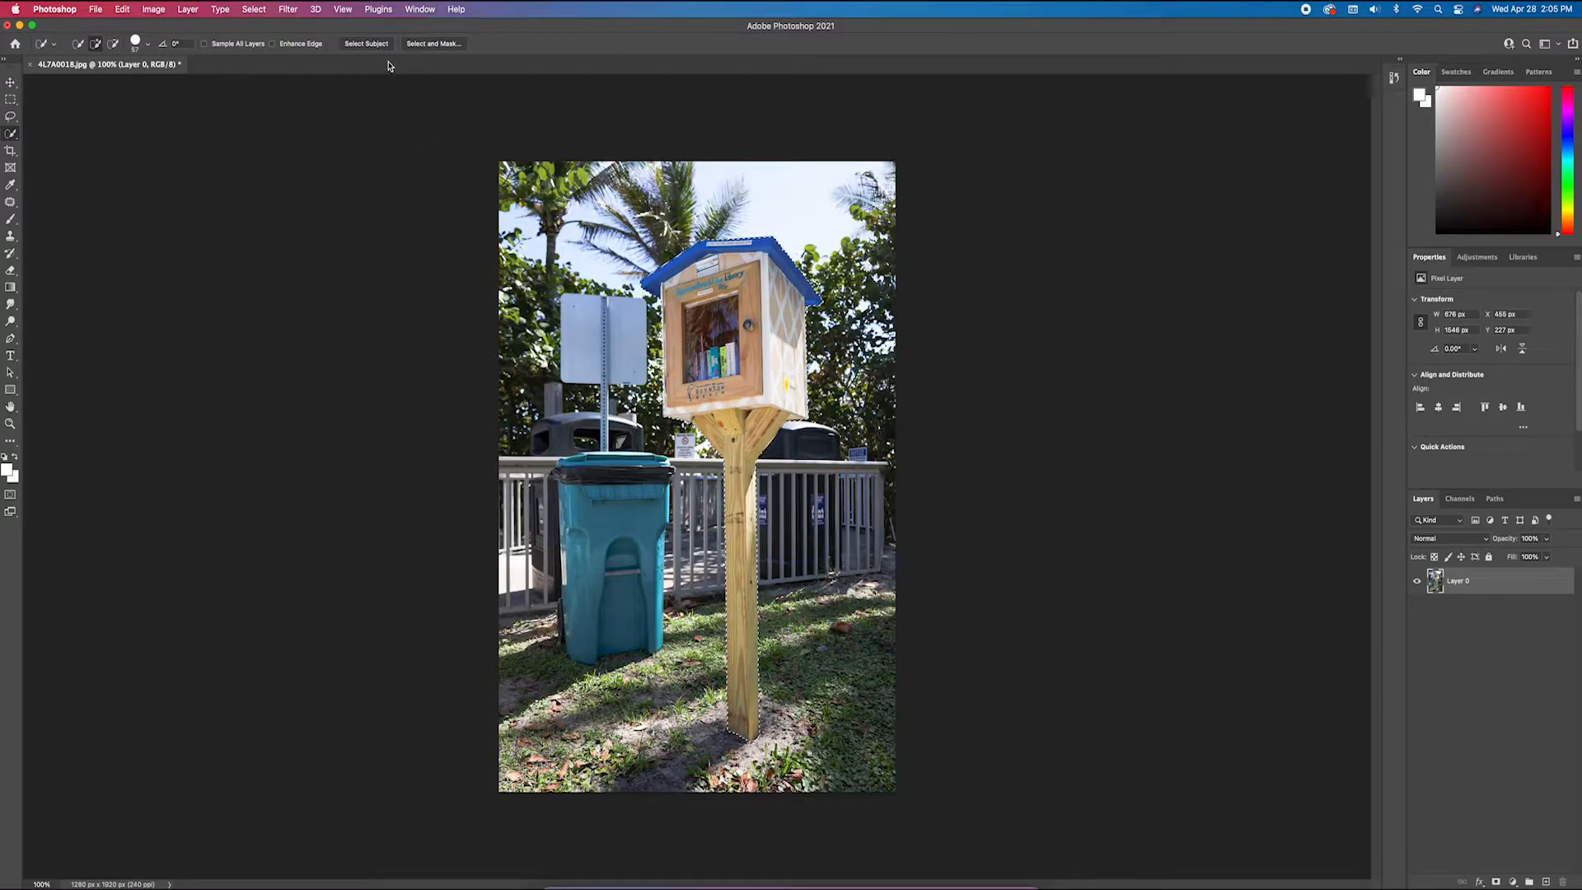
Open the selection in Select and Mask and preview it in Overlay view
{"action": "left_click", "coordinate": [420, 47]}
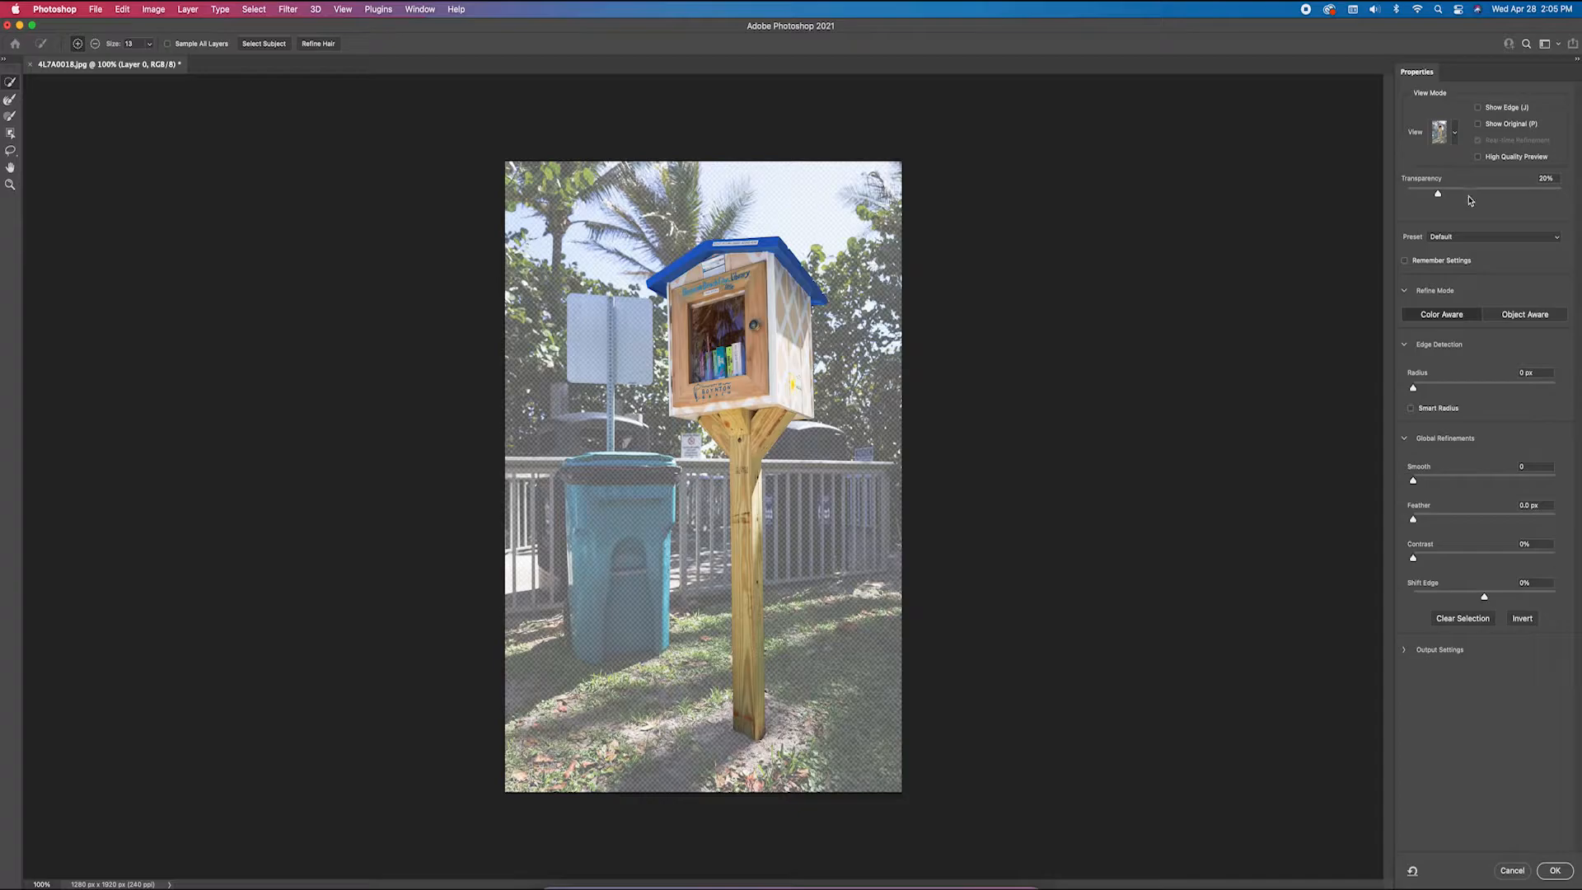
{"action": "left_click", "coordinate": [1455, 132]}
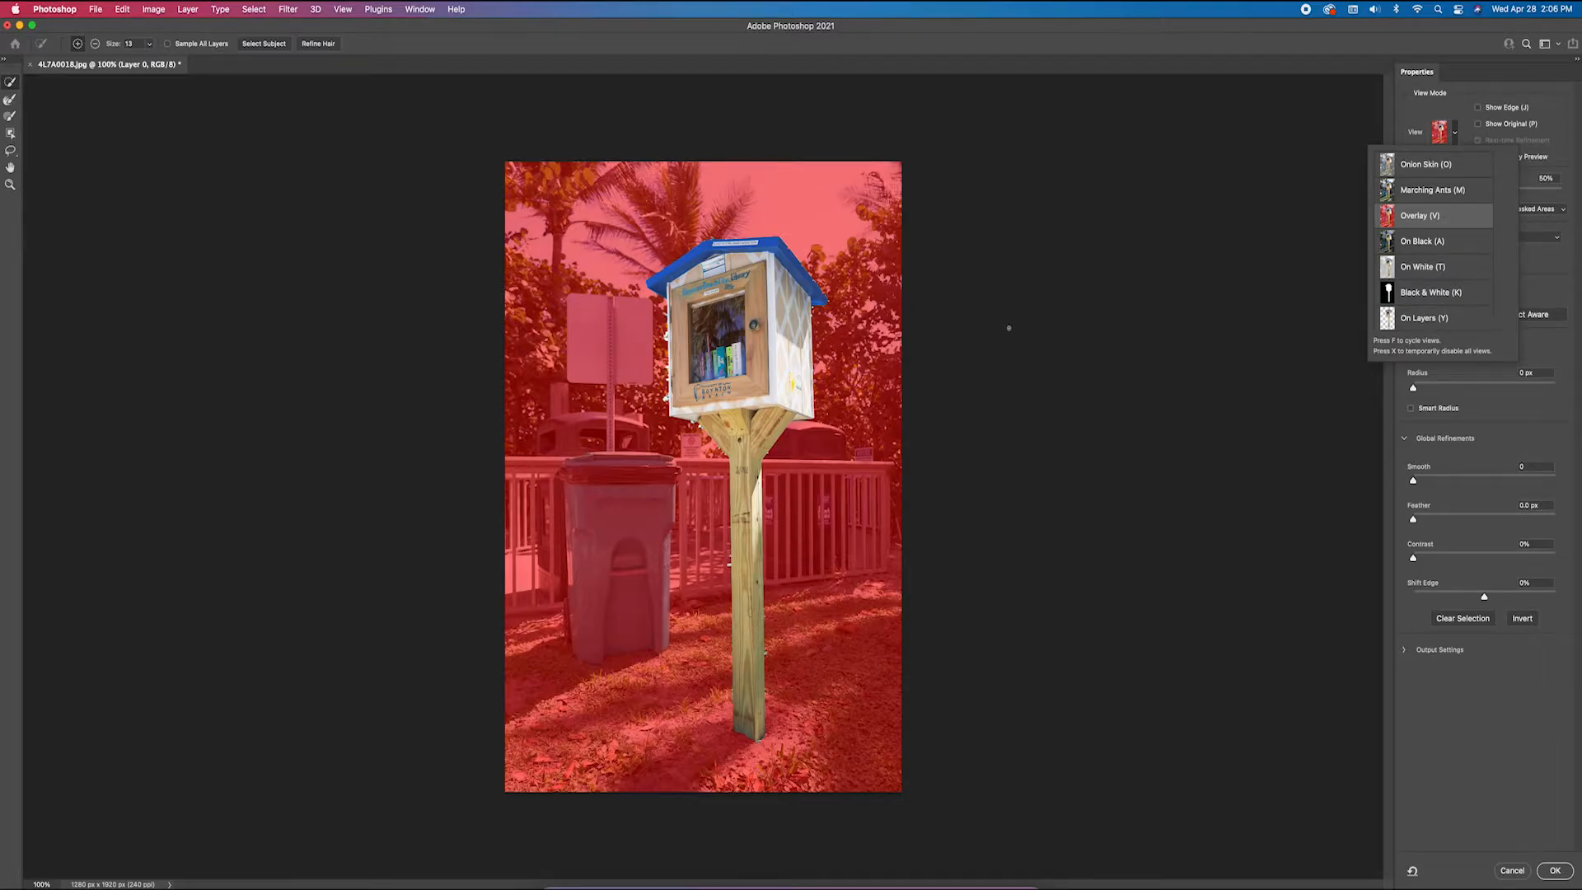
{"action": "left_click", "coordinate": [1009, 328]}
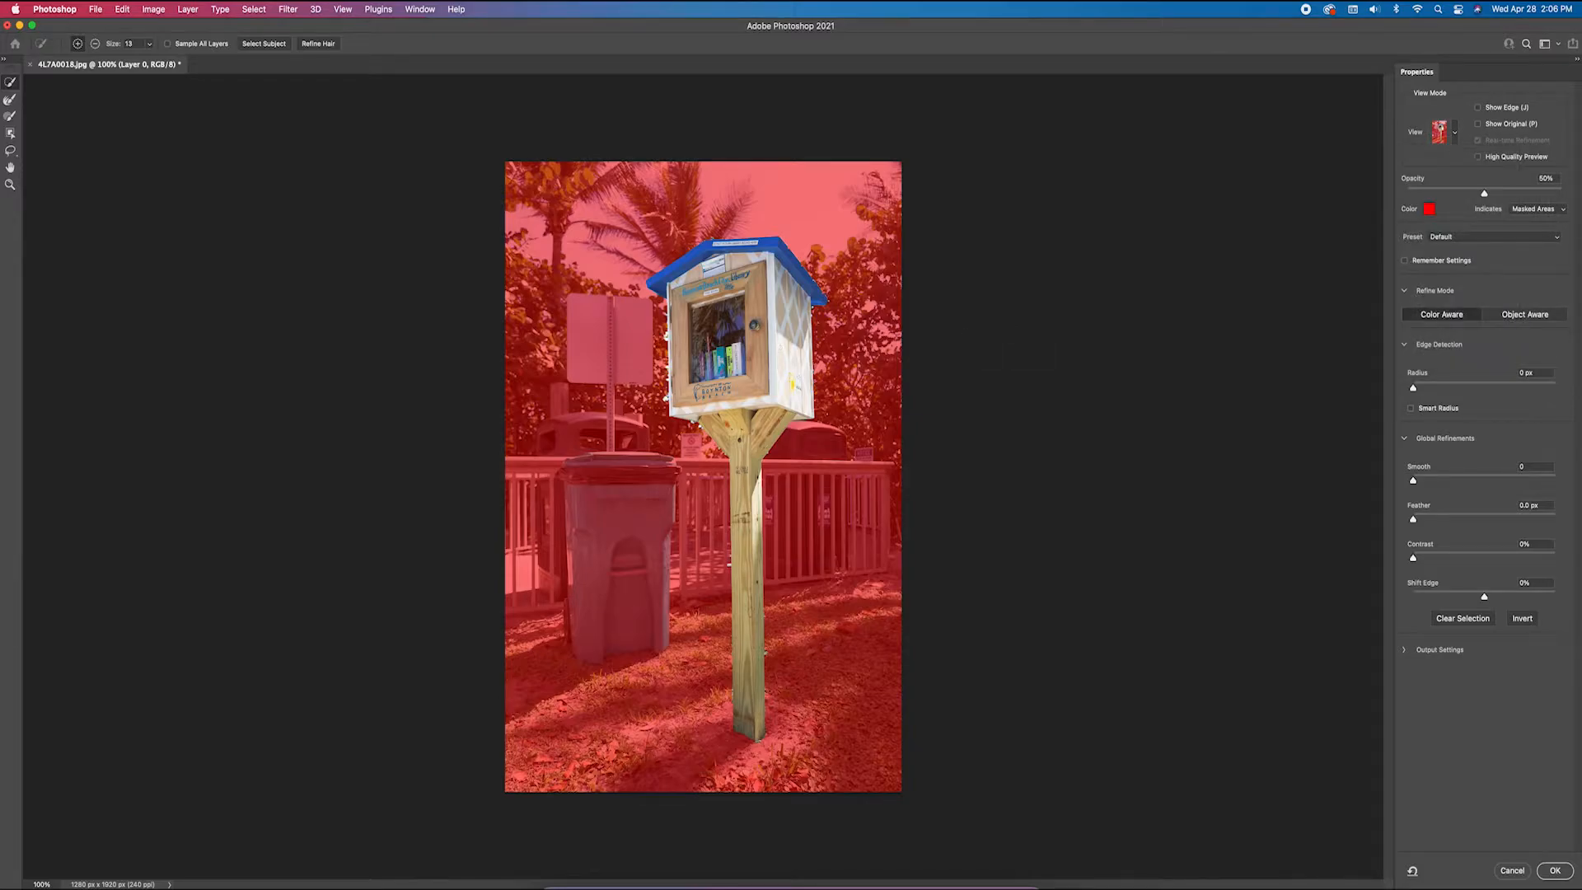
Subtract the stray background spots along the edges of the wooden post with the Quick Selection tool
{"action": "key", "text": "super+equal"}
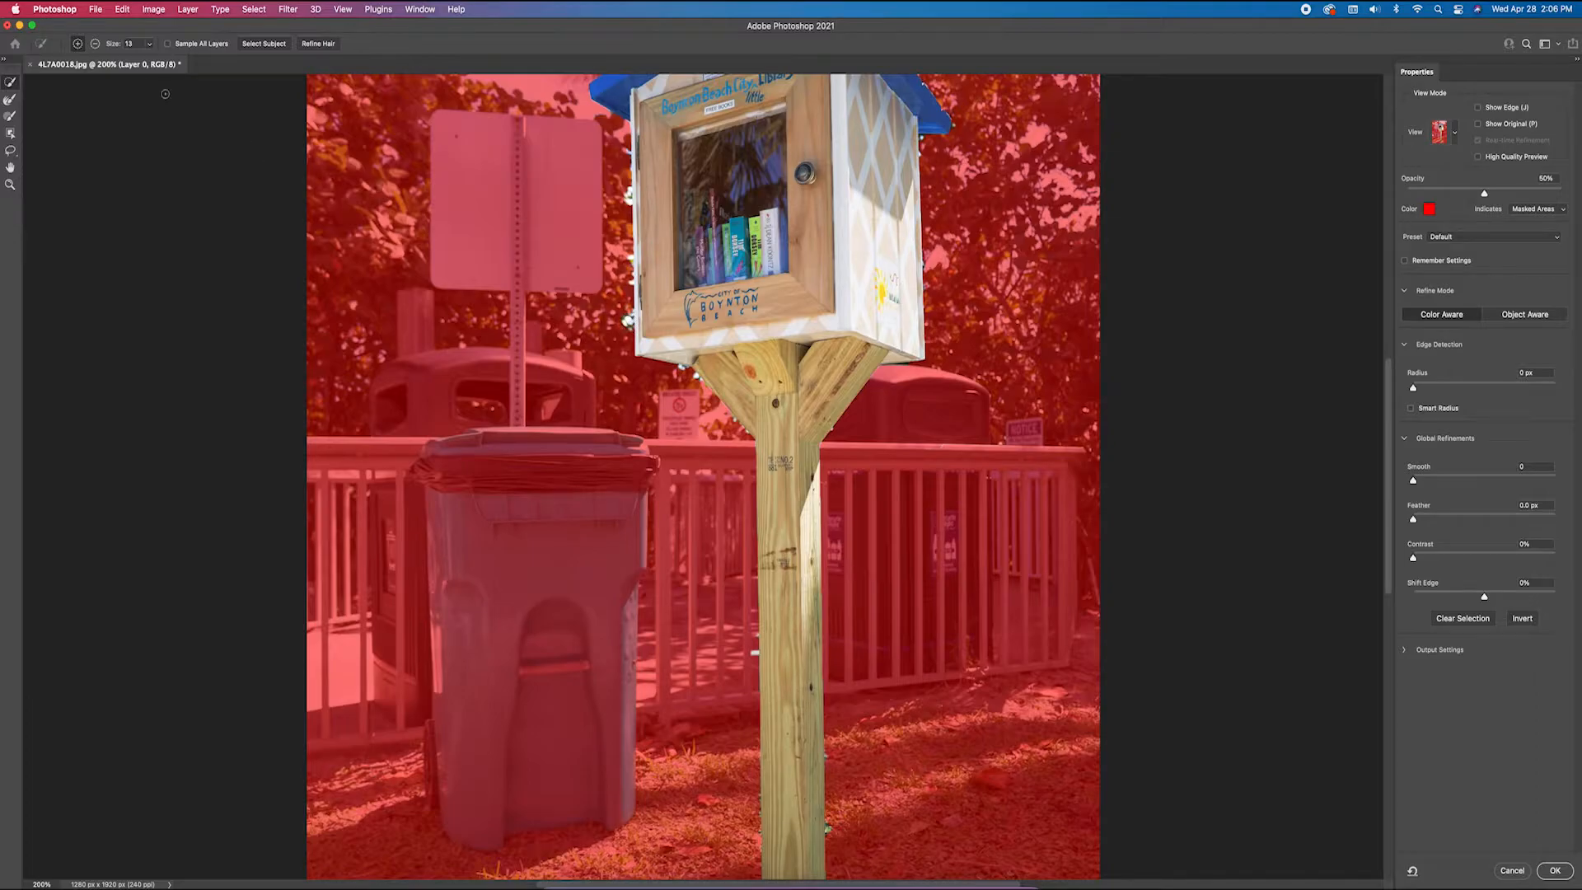
{"action": "left_click", "coordinate": [95, 44]}
{"action": "scroll", "coordinate": [634, 370], "scroll_direction": "up", "scroll_amount": 3}
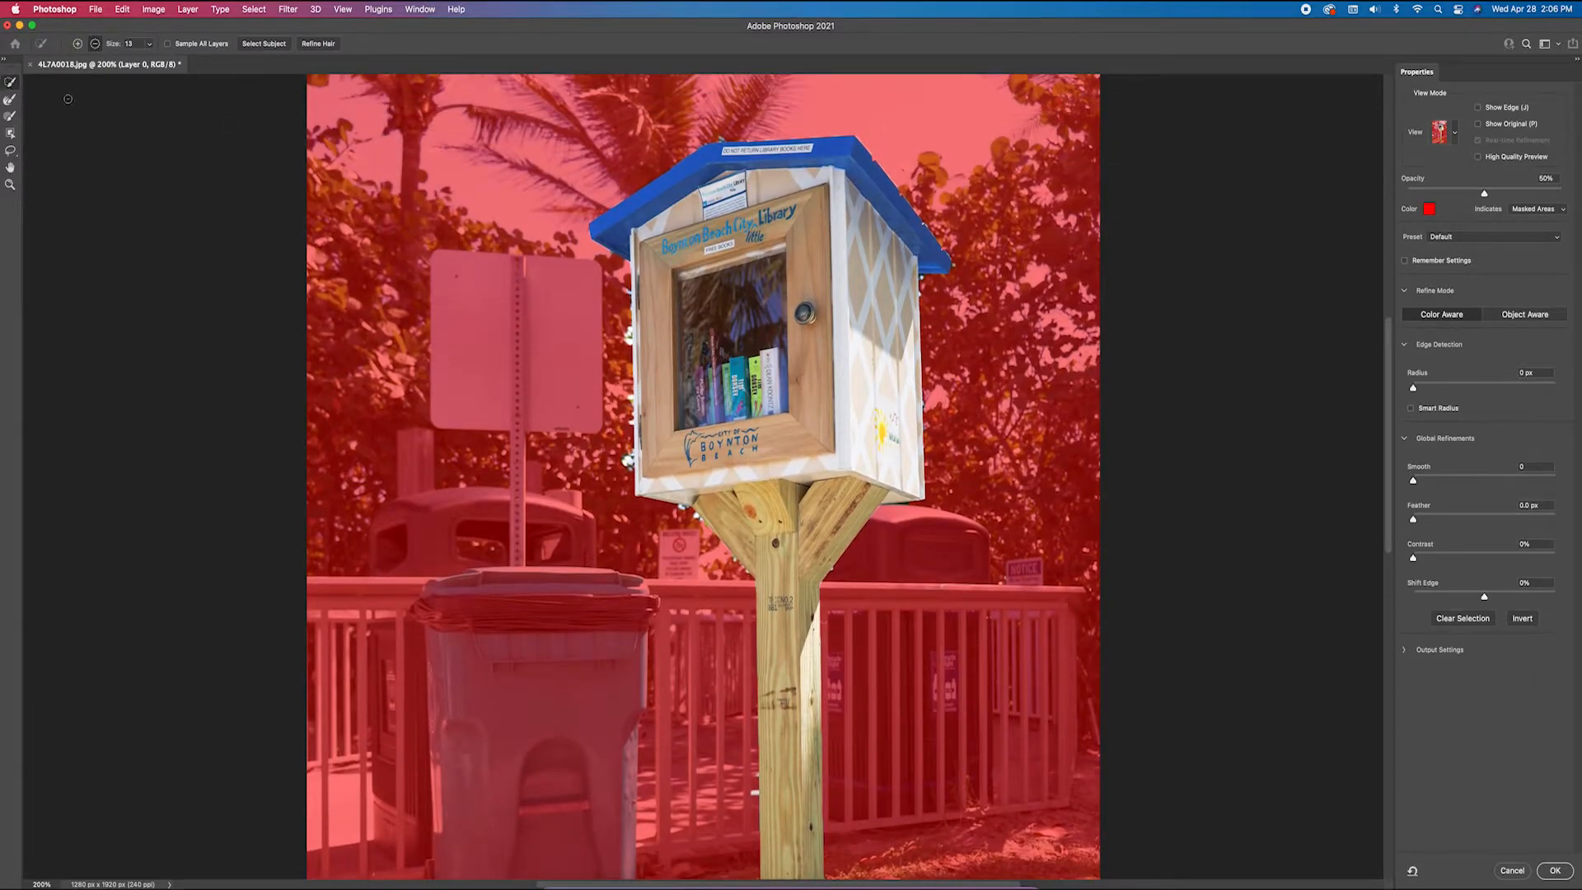
{"action": "key", "text": "super+equal"}
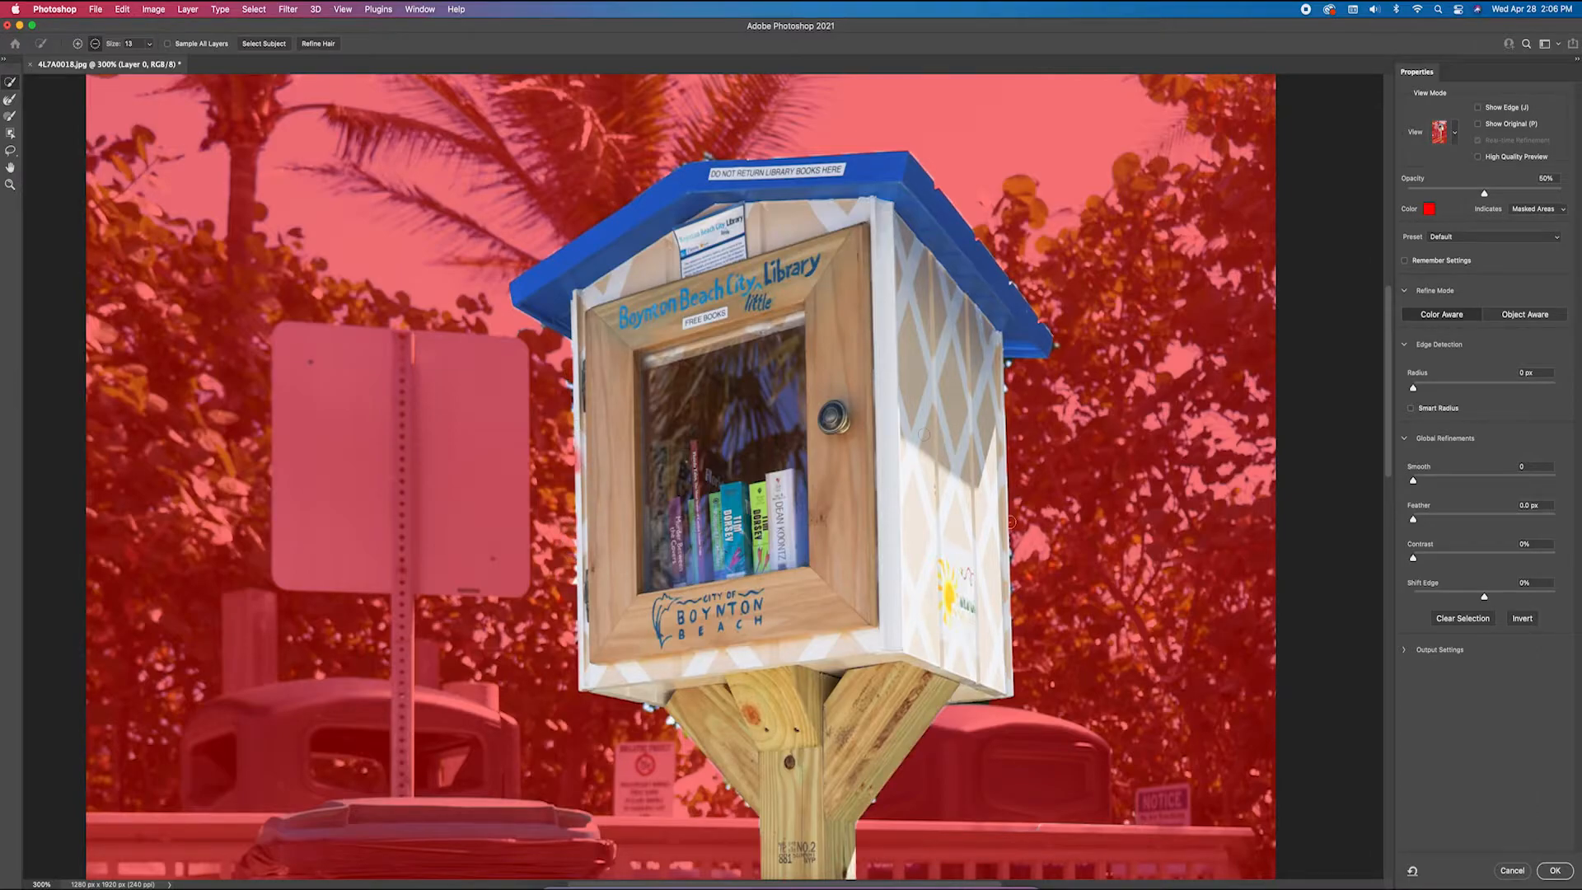
{"action": "scroll", "coordinate": [1012, 526], "scroll_direction": "down", "scroll_amount": 10}
{"action": "scroll", "coordinate": [1012, 526], "scroll_direction": "down", "scroll_amount": 3}
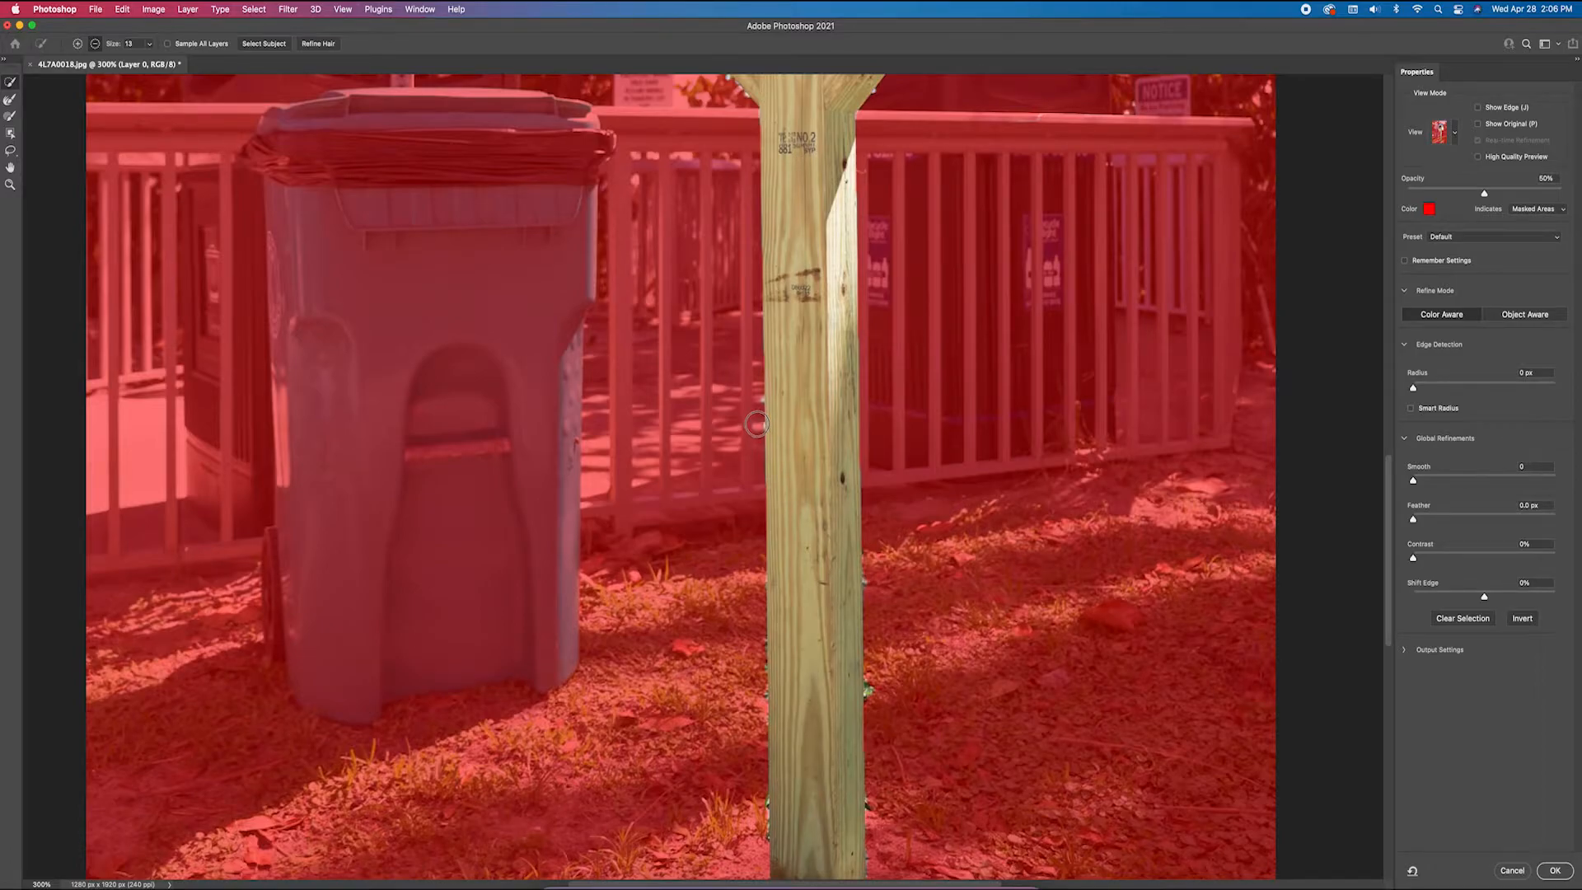
{"action": "scroll", "coordinate": [994, 518], "scroll_direction": "down", "scroll_amount": 6}
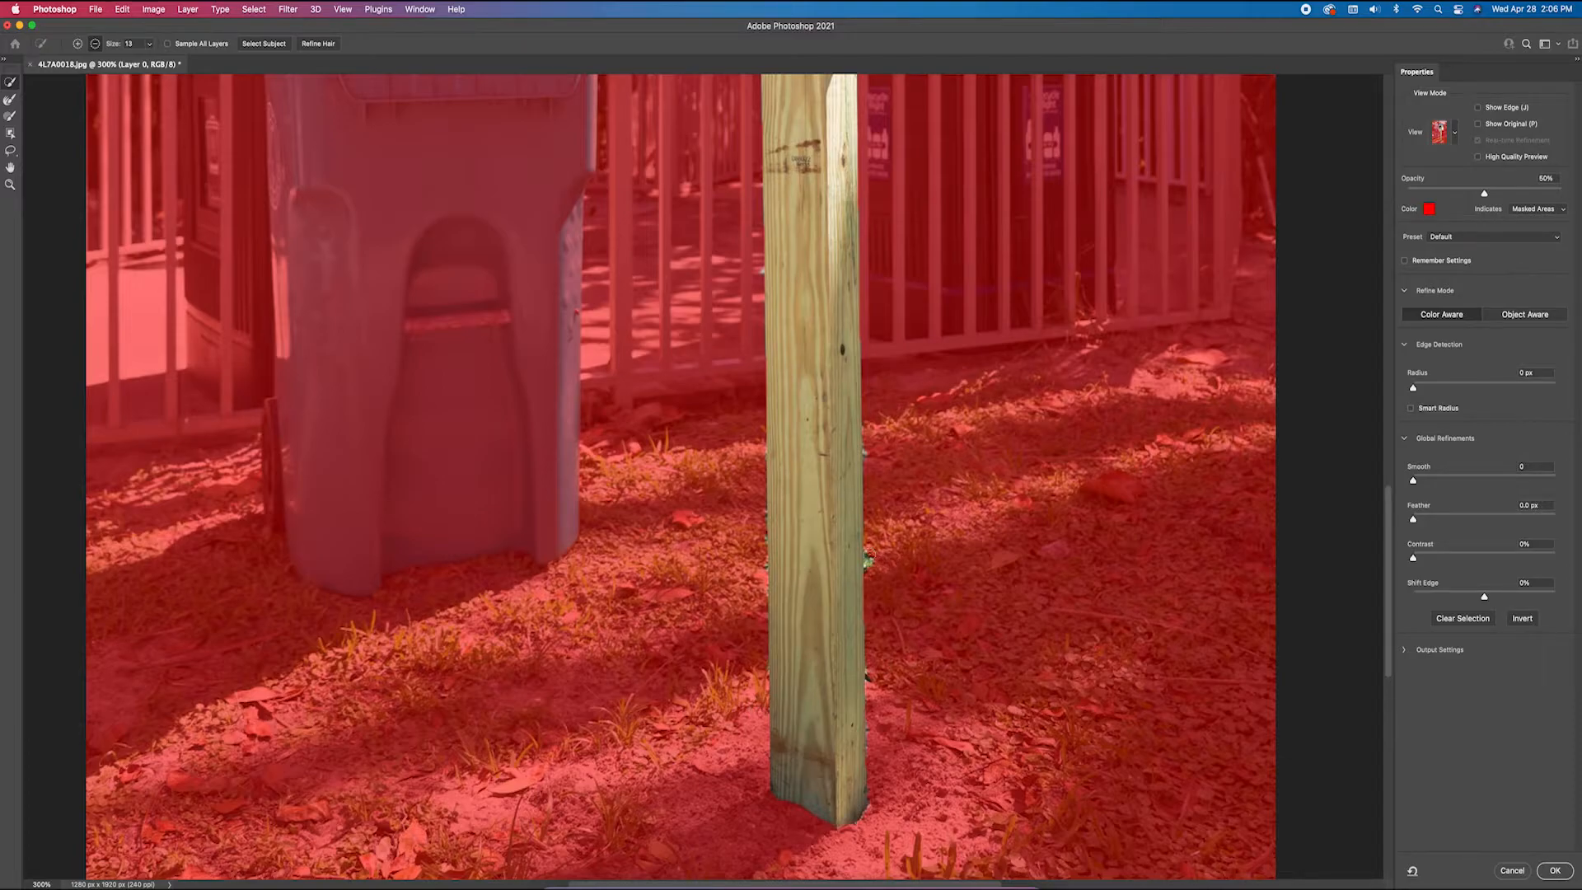
{"action": "left_click_drag", "start_coordinate": [873, 557], "coordinate": [873, 575]}
Subtract the stray background spots along the side and roof edges of the library box
{"action": "scroll", "coordinate": [908, 337], "scroll_direction": "up", "scroll_amount": 2}
{"action": "scroll", "coordinate": [908, 338], "scroll_direction": "up", "scroll_amount": 4}
{"action": "scroll", "coordinate": [908, 338], "scroll_direction": "up", "scroll_amount": 7}
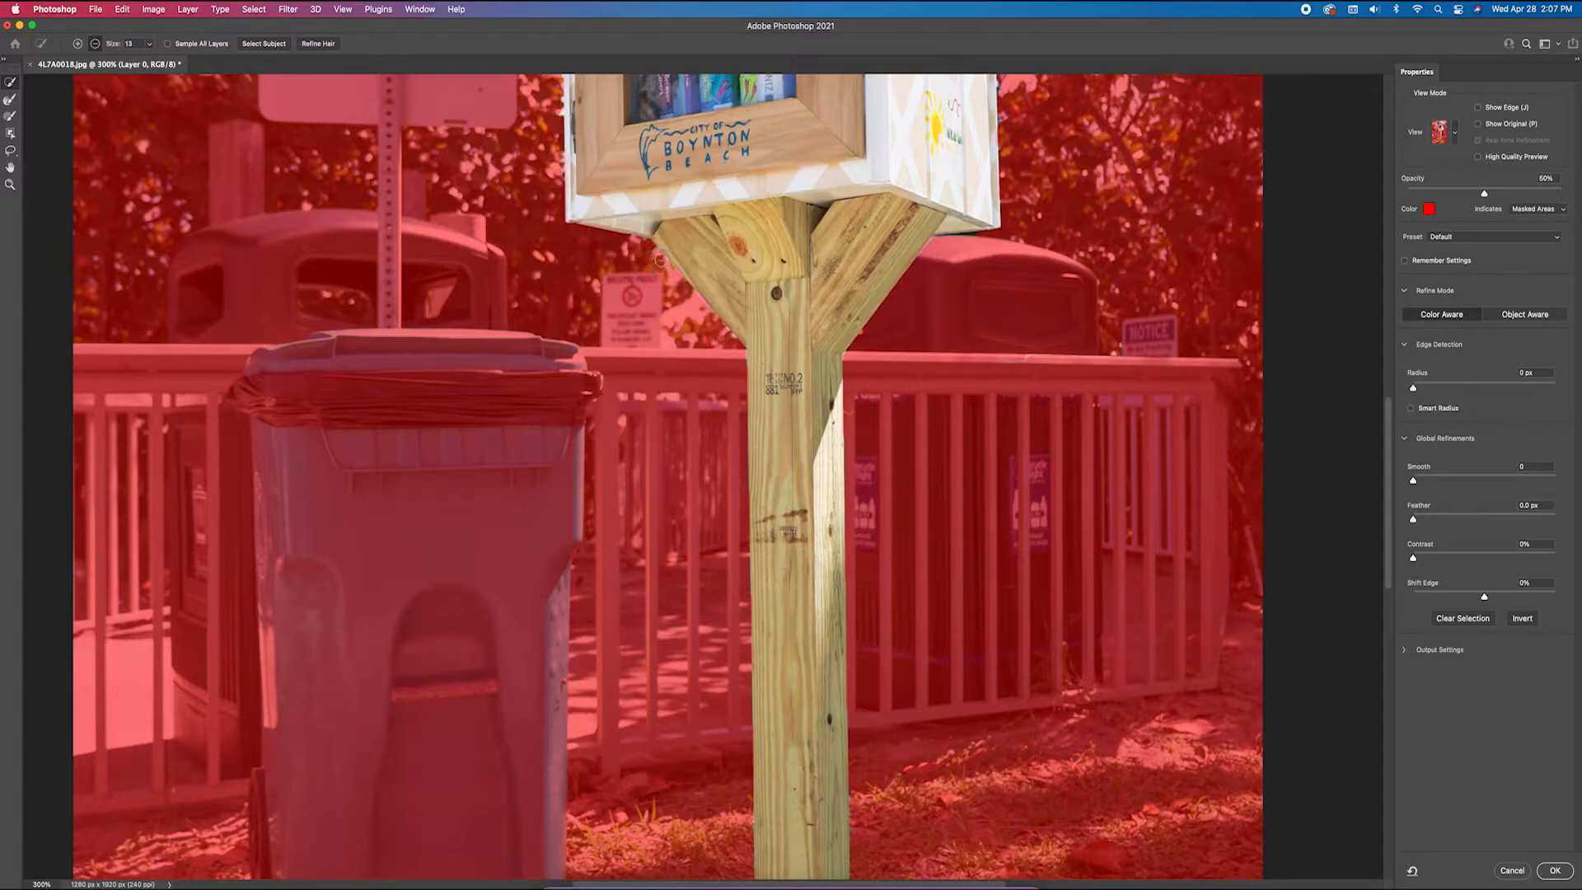
{"action": "scroll", "coordinate": [659, 261], "scroll_direction": "up", "scroll_amount": 2}
{"action": "scroll", "coordinate": [668, 476], "scroll_direction": "up", "scroll_amount": 10}
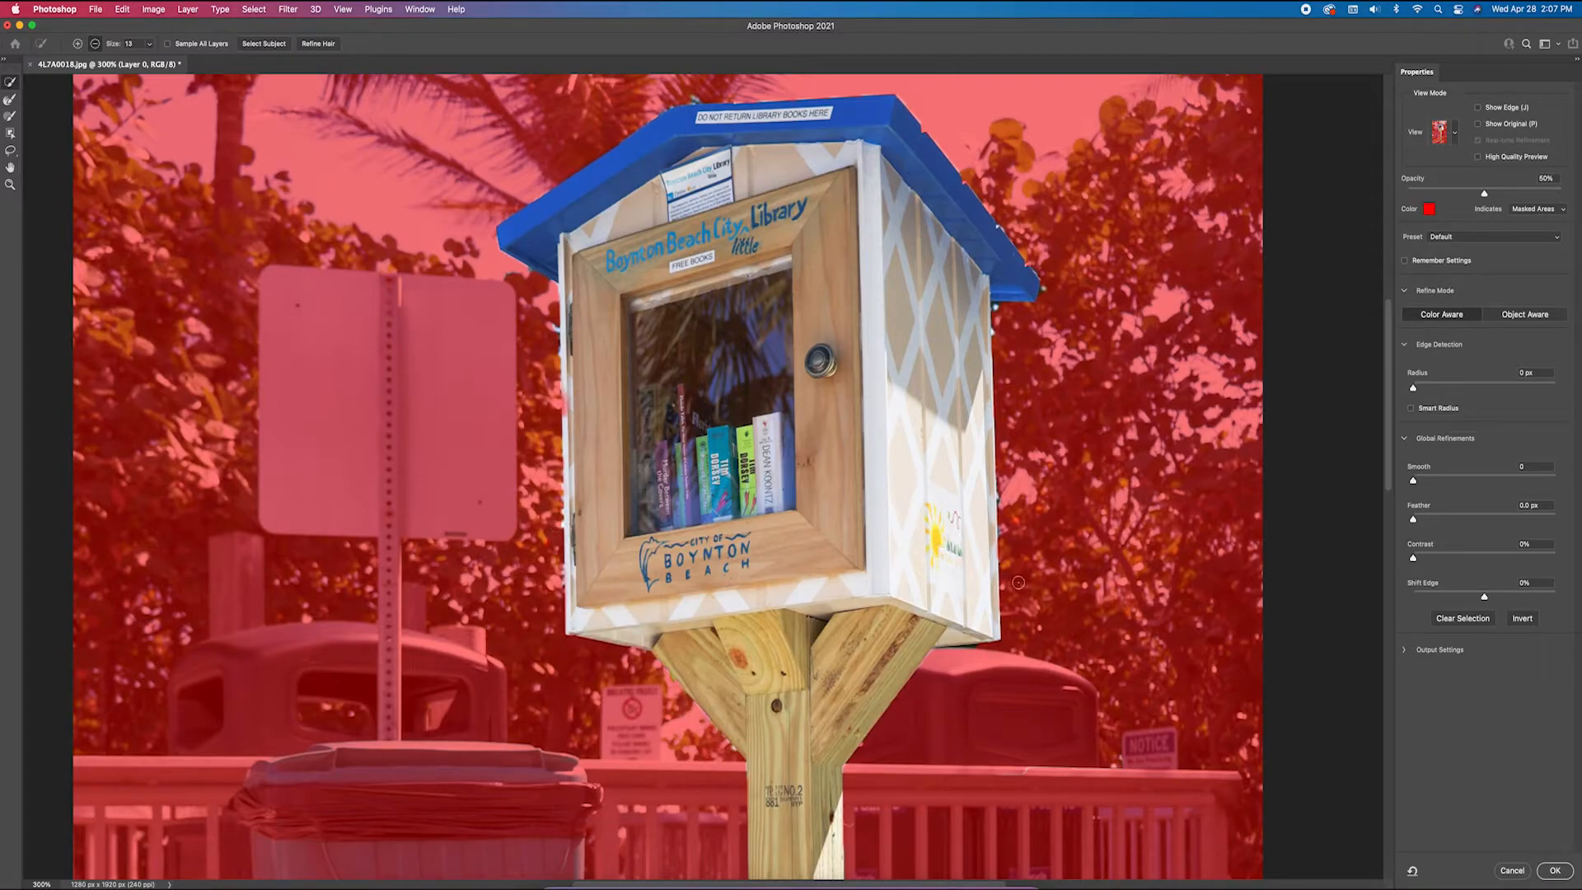
{"action": "left_click_drag", "start_coordinate": [1003, 496], "coordinate": [1004, 536]}
{"action": "scroll", "coordinate": [284, 174], "scroll_direction": "up", "scroll_amount": 2}
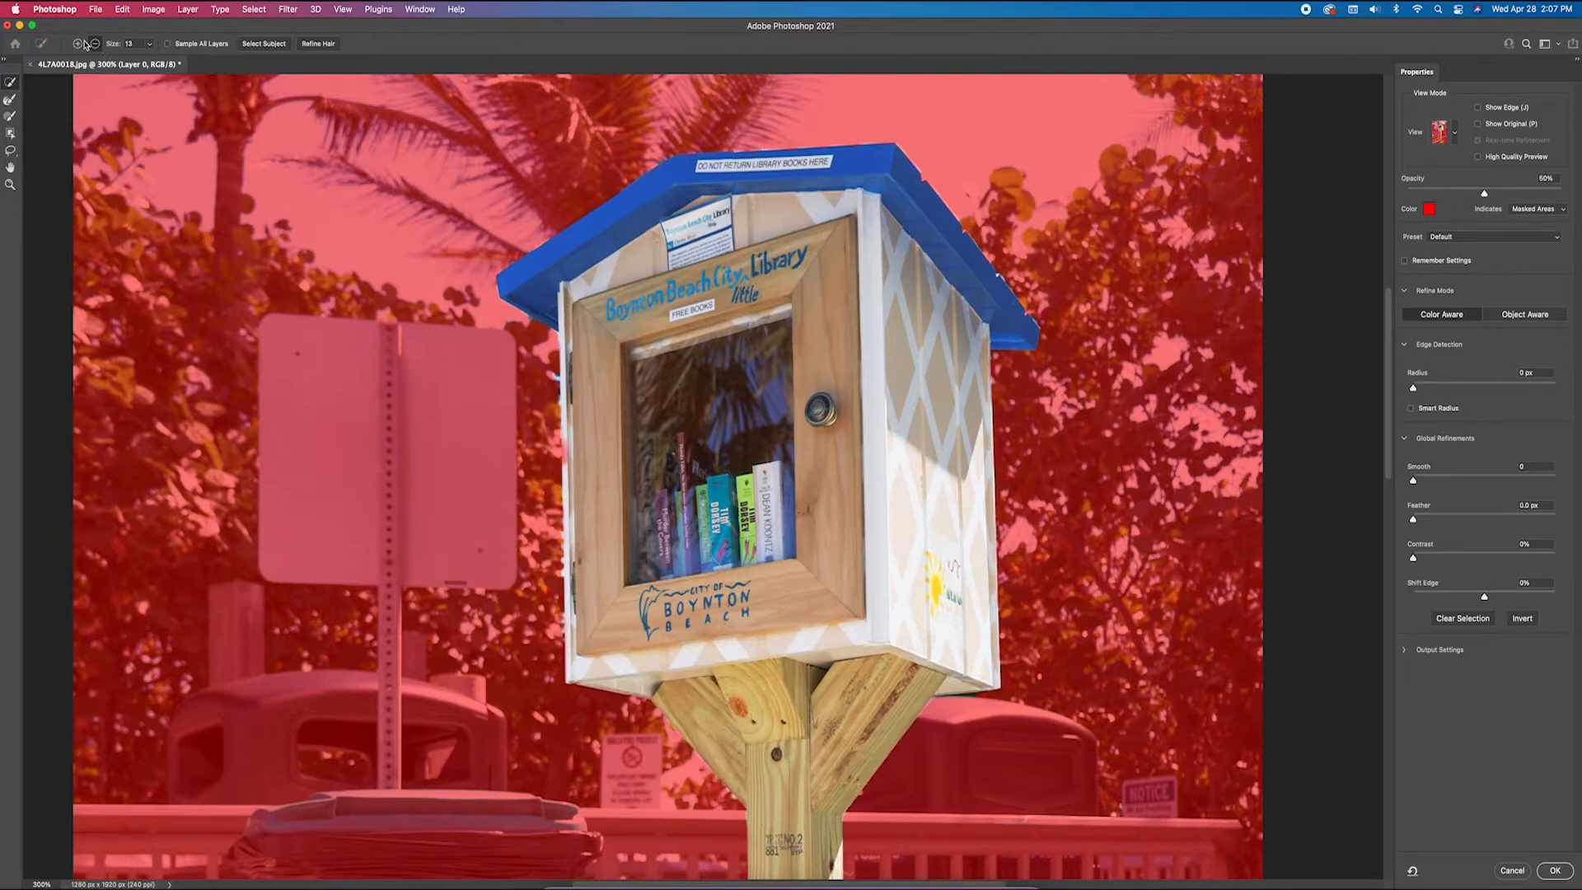
Switch to the Brush tool in subtract mode and clean leftover background from the post and box edges
{"action": "left_click", "coordinate": [78, 43]}
{"action": "left_click", "coordinate": [10, 117]}
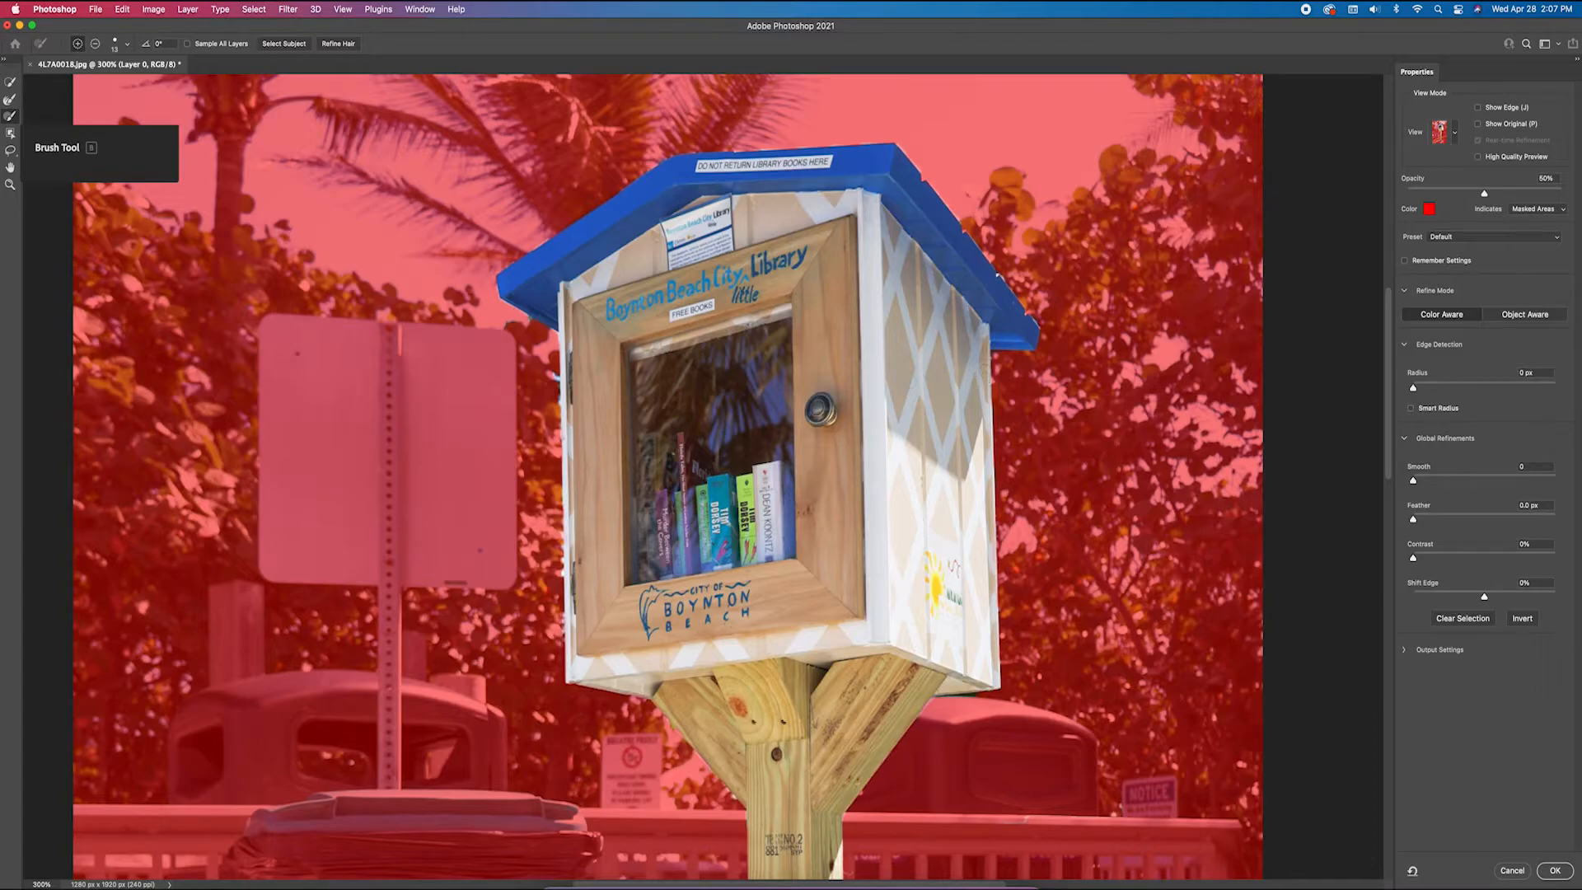
{"action": "scroll", "coordinate": [883, 385], "scroll_direction": "down", "scroll_amount": 10}
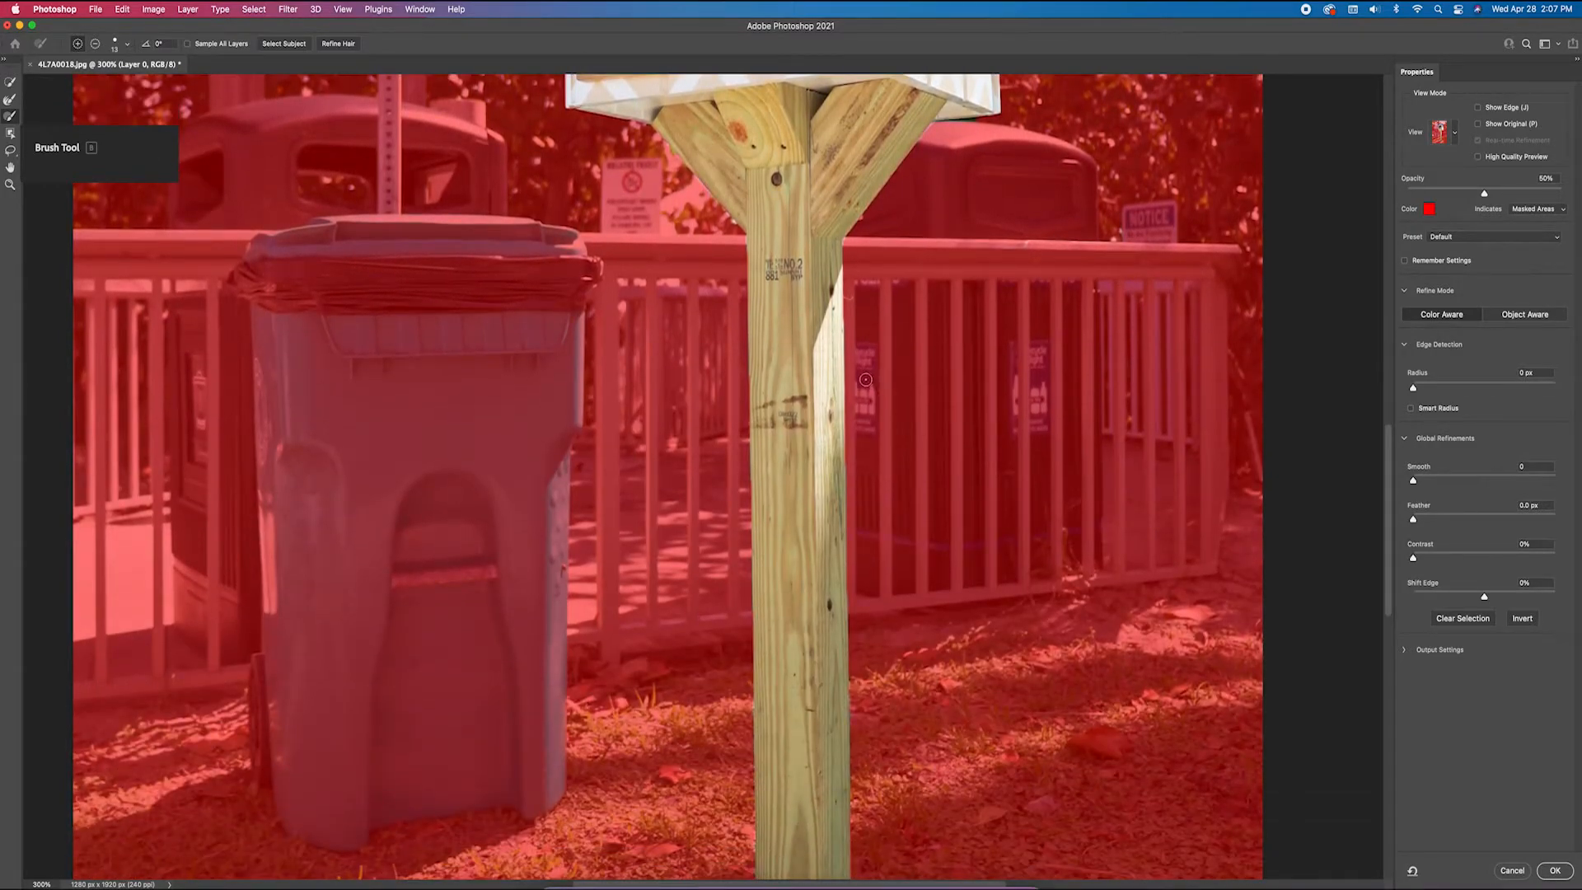
{"action": "scroll", "coordinate": [883, 386], "scroll_direction": "down", "scroll_amount": 5}
{"action": "scroll", "coordinate": [866, 380], "scroll_direction": "down", "scroll_amount": 3}
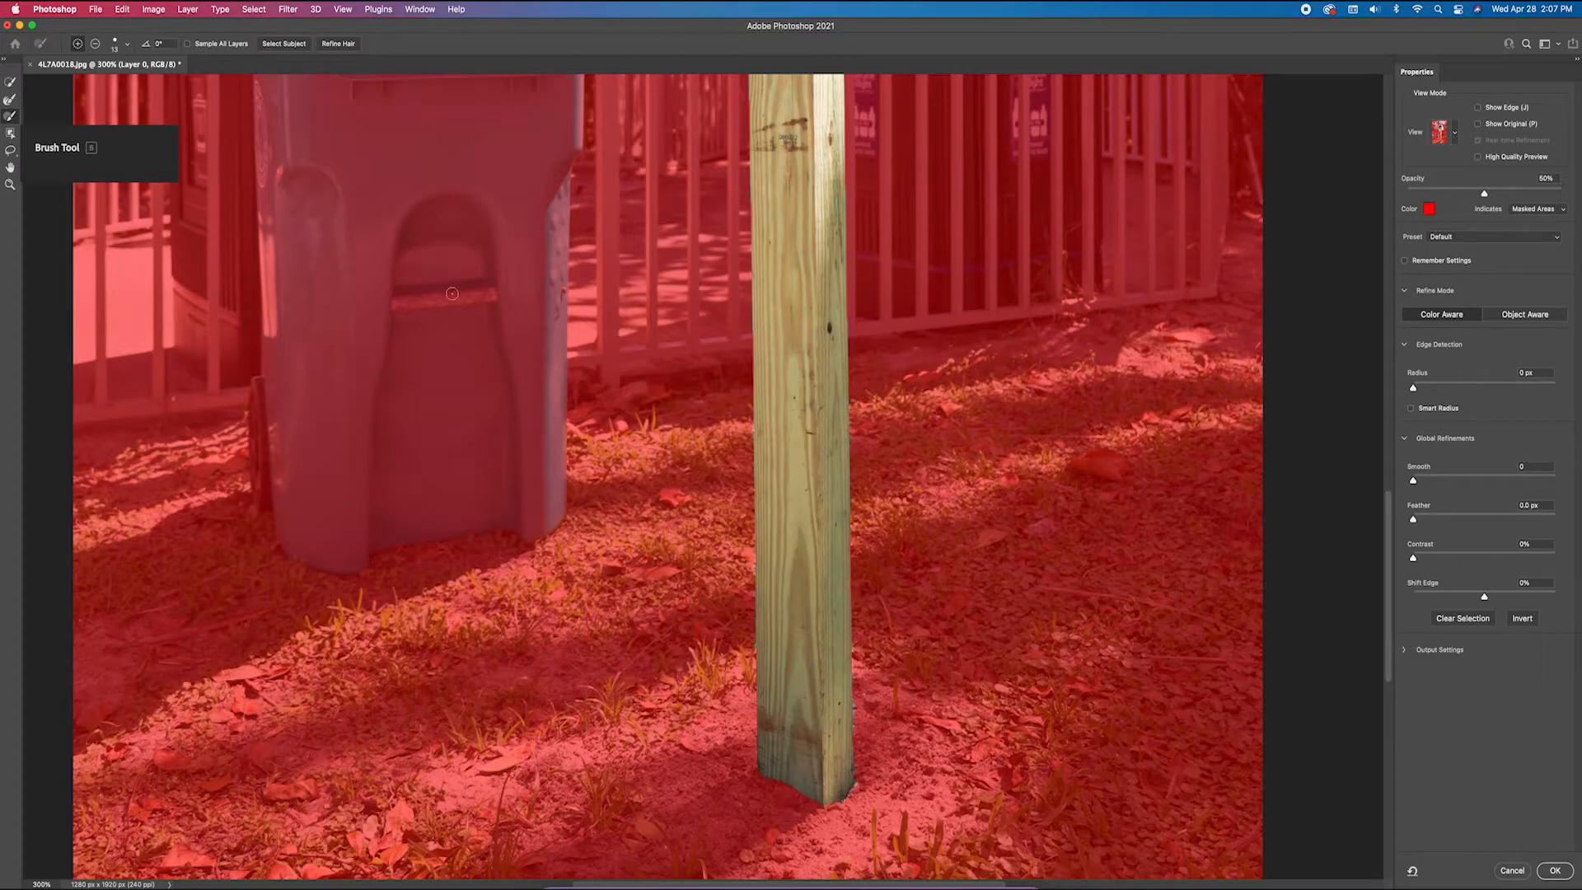
{"action": "left_click", "coordinate": [95, 46]}
{"action": "scroll", "coordinate": [870, 739], "scroll_direction": "up", "scroll_amount": 10}
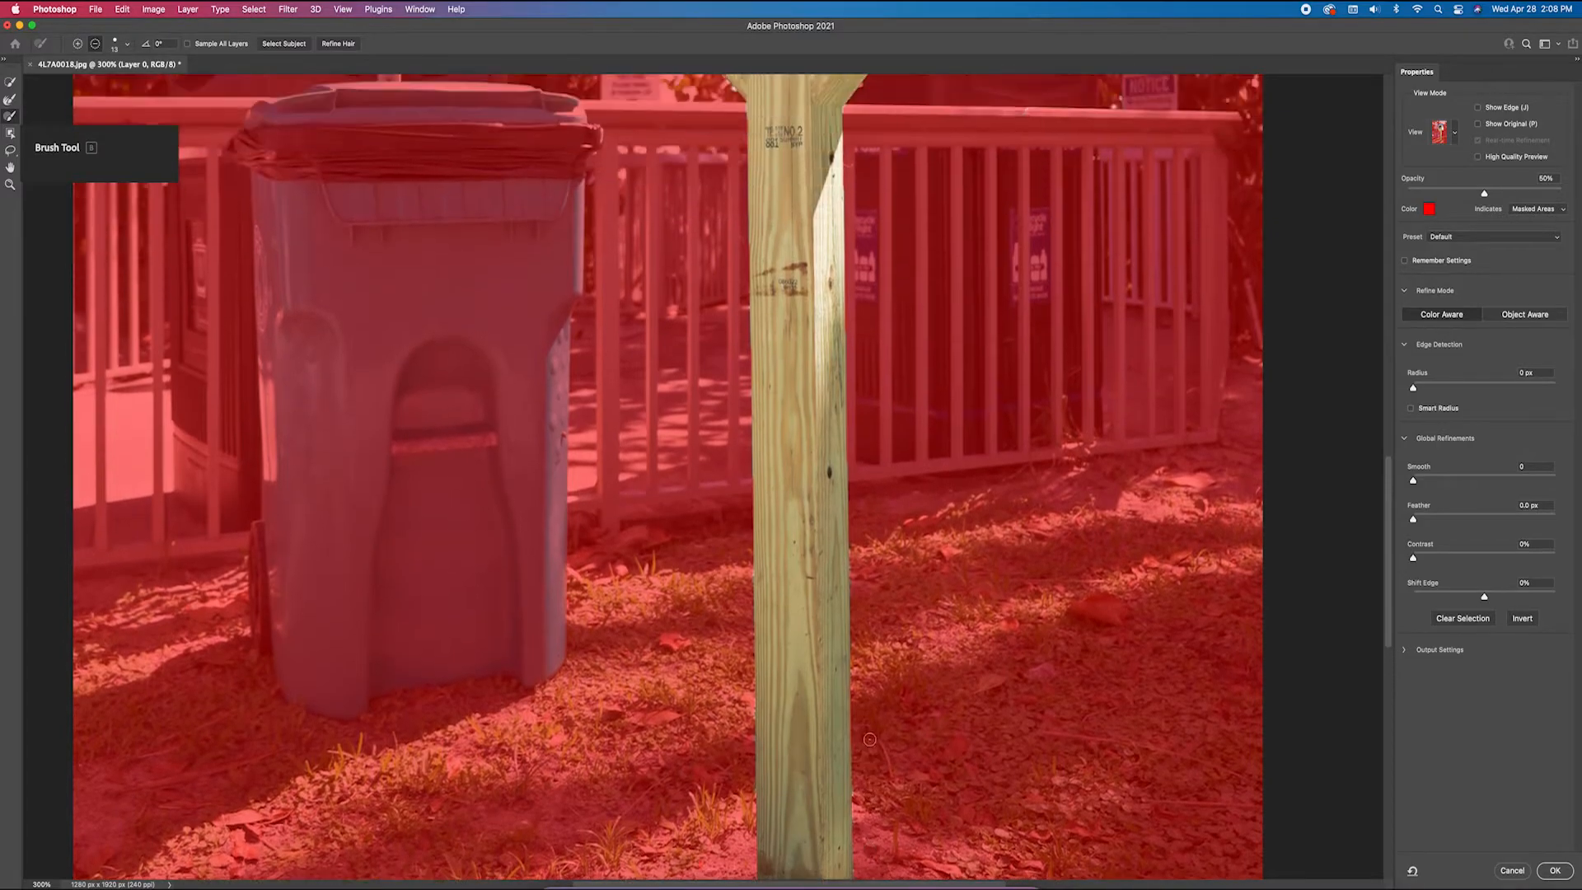
{"action": "scroll", "coordinate": [667, 478], "scroll_direction": "up", "scroll_amount": 3}
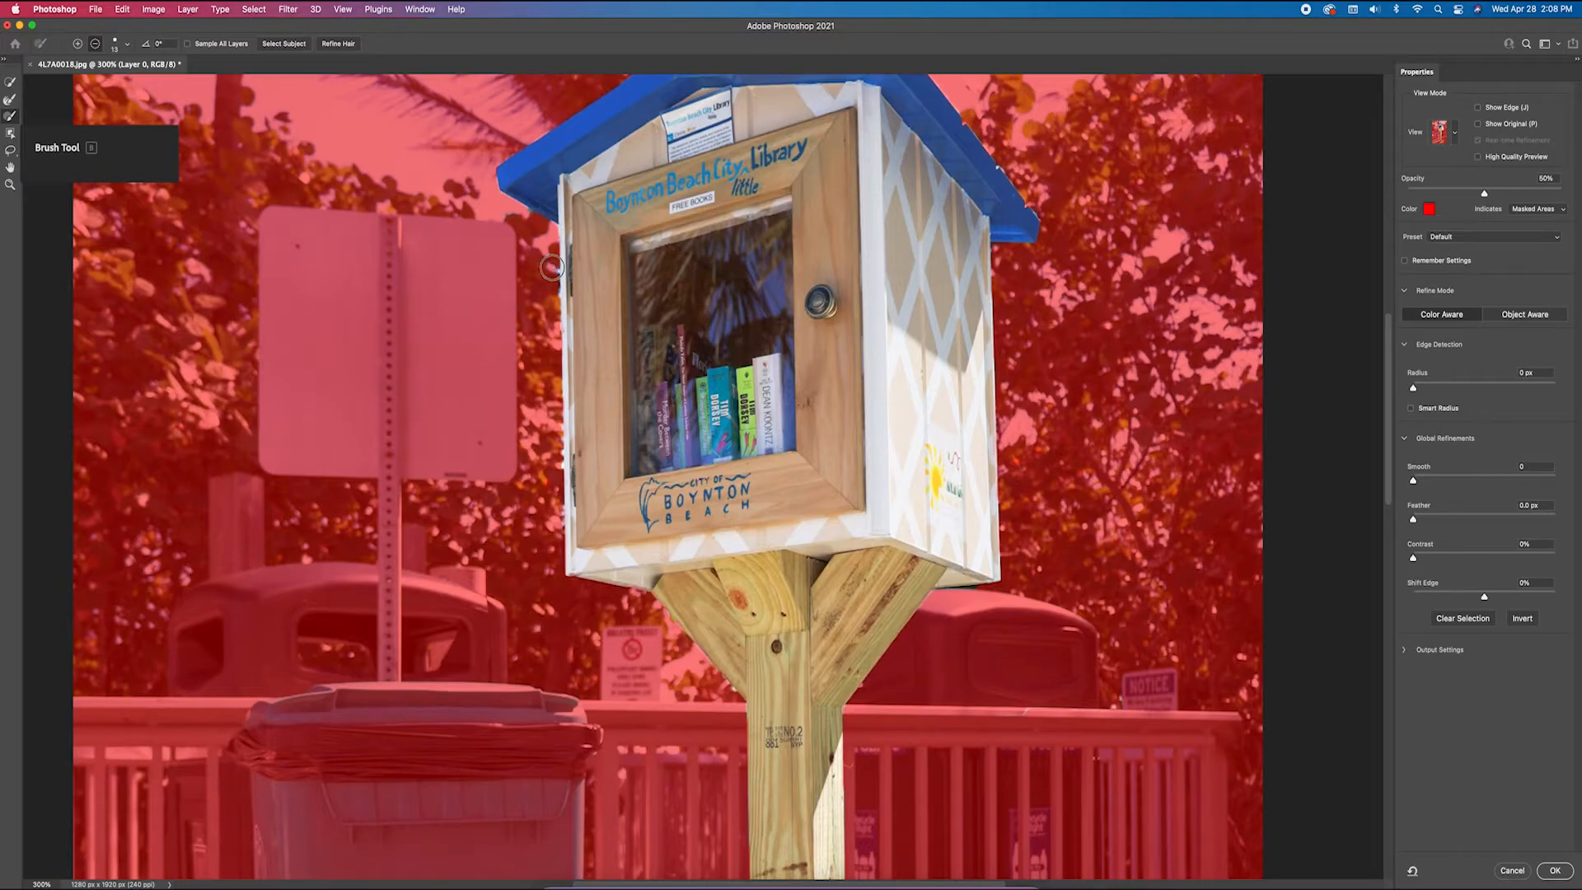
Refine the whole mask by setting Smooth to 19 and Feather to 0.8 px
{"action": "key", "text": "super+minus"}
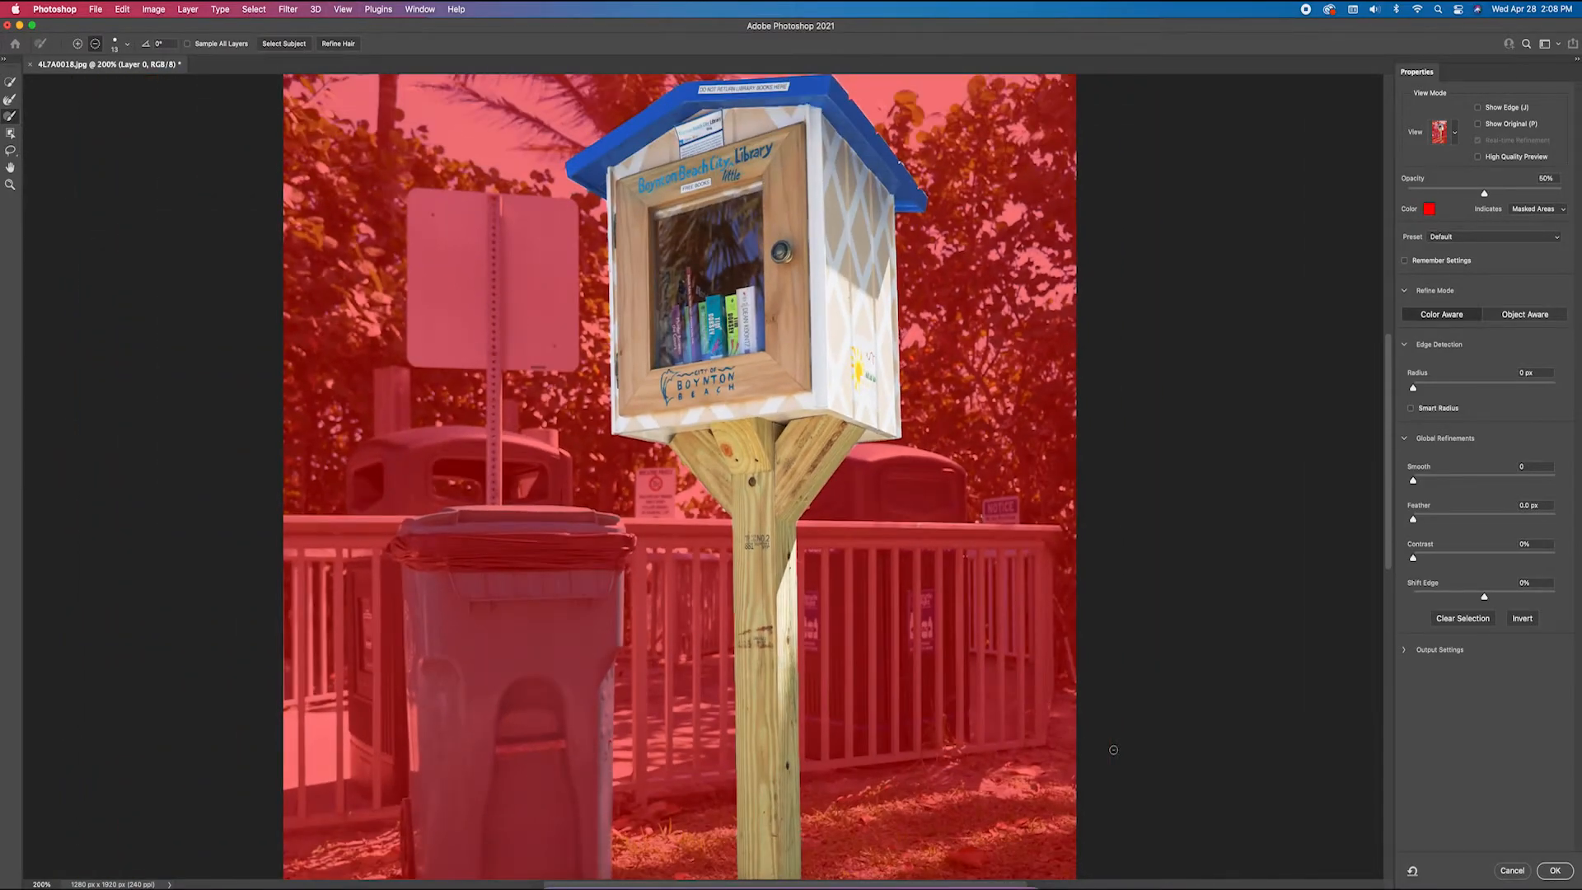
{"action": "key", "text": "super+minus"}
{"action": "key", "text": "super+plus"}
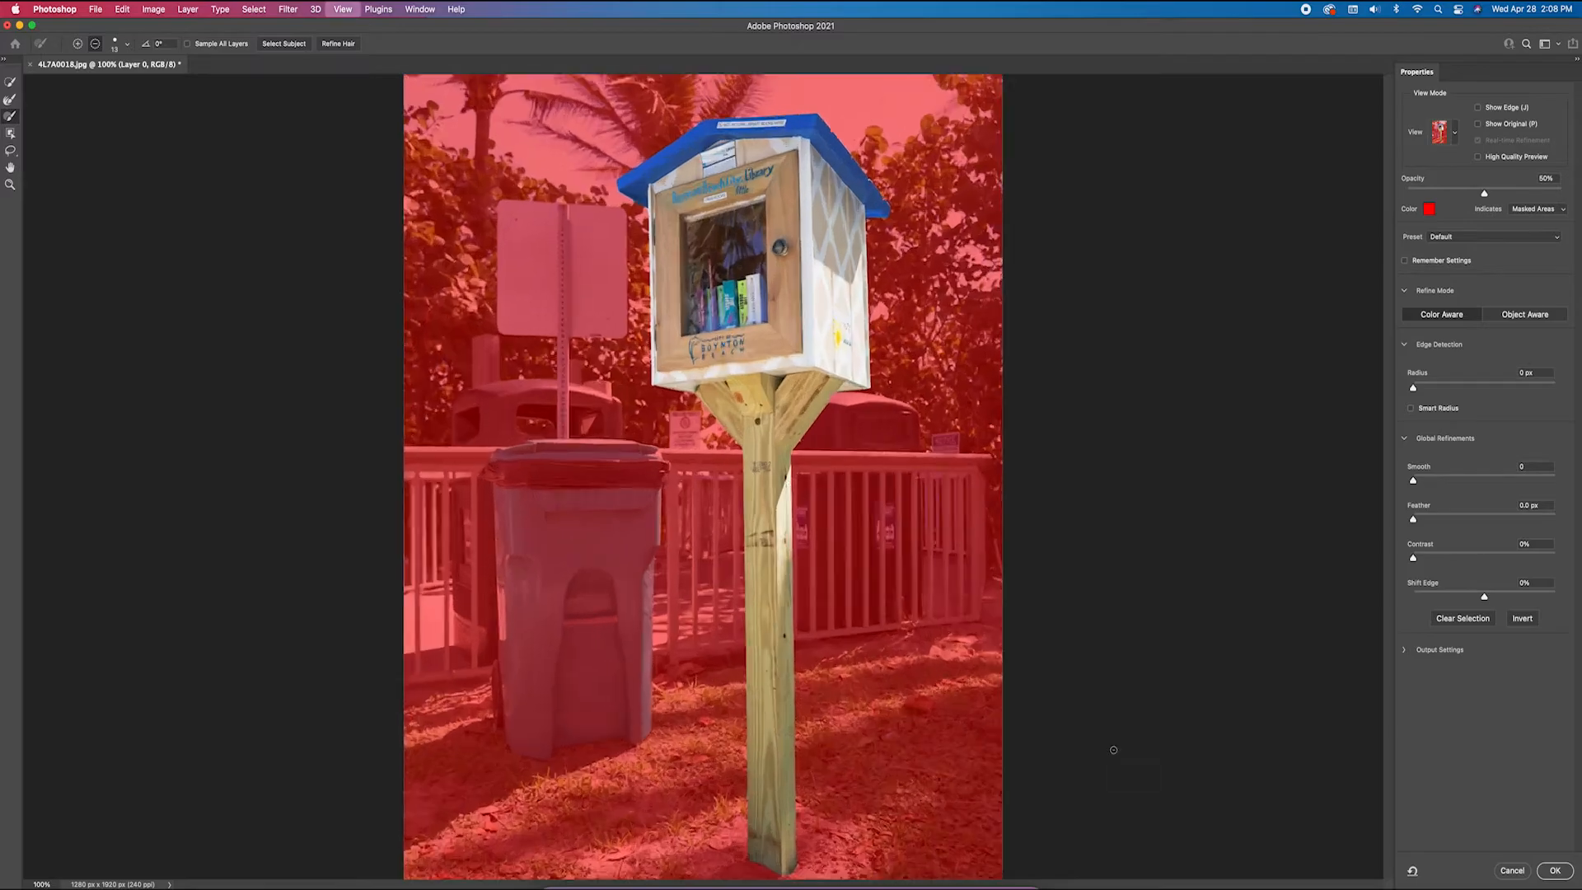
{"action": "key", "text": "super+minus"}
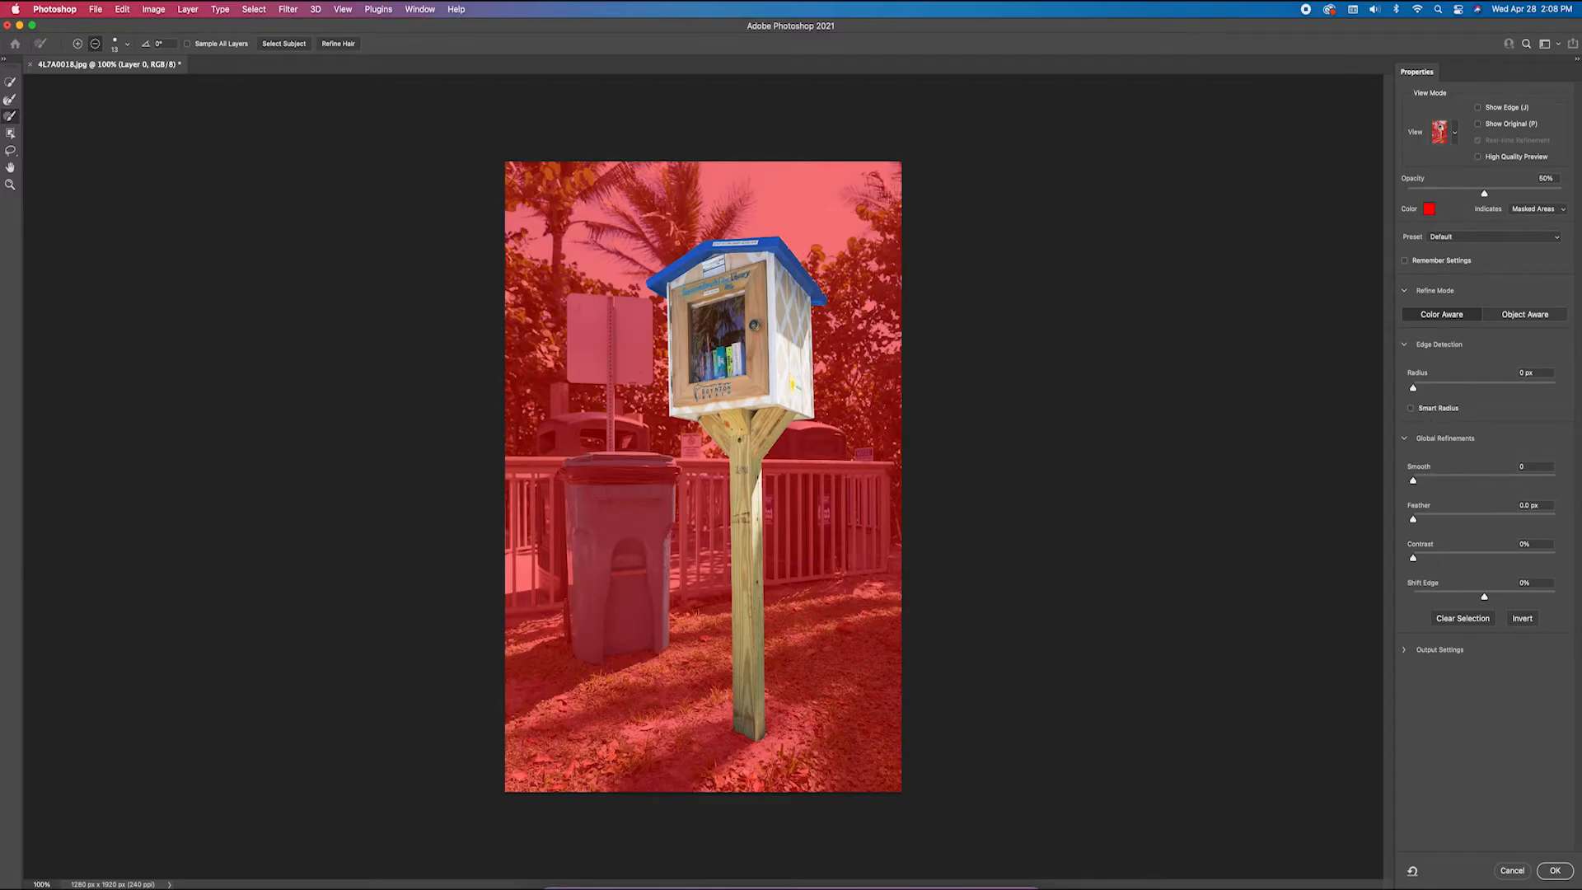
{"action": "left_click_drag", "start_coordinate": [1413, 482], "coordinate": [1421, 523]}
Try shifting the mask edge inward and outward with Shift Edge, undoing the changes
{"action": "left_click_drag", "start_coordinate": [1485, 599], "coordinate": [1412, 599]}
{"action": "key", "text": "super+z"}
{"action": "key", "text": "super+z"}
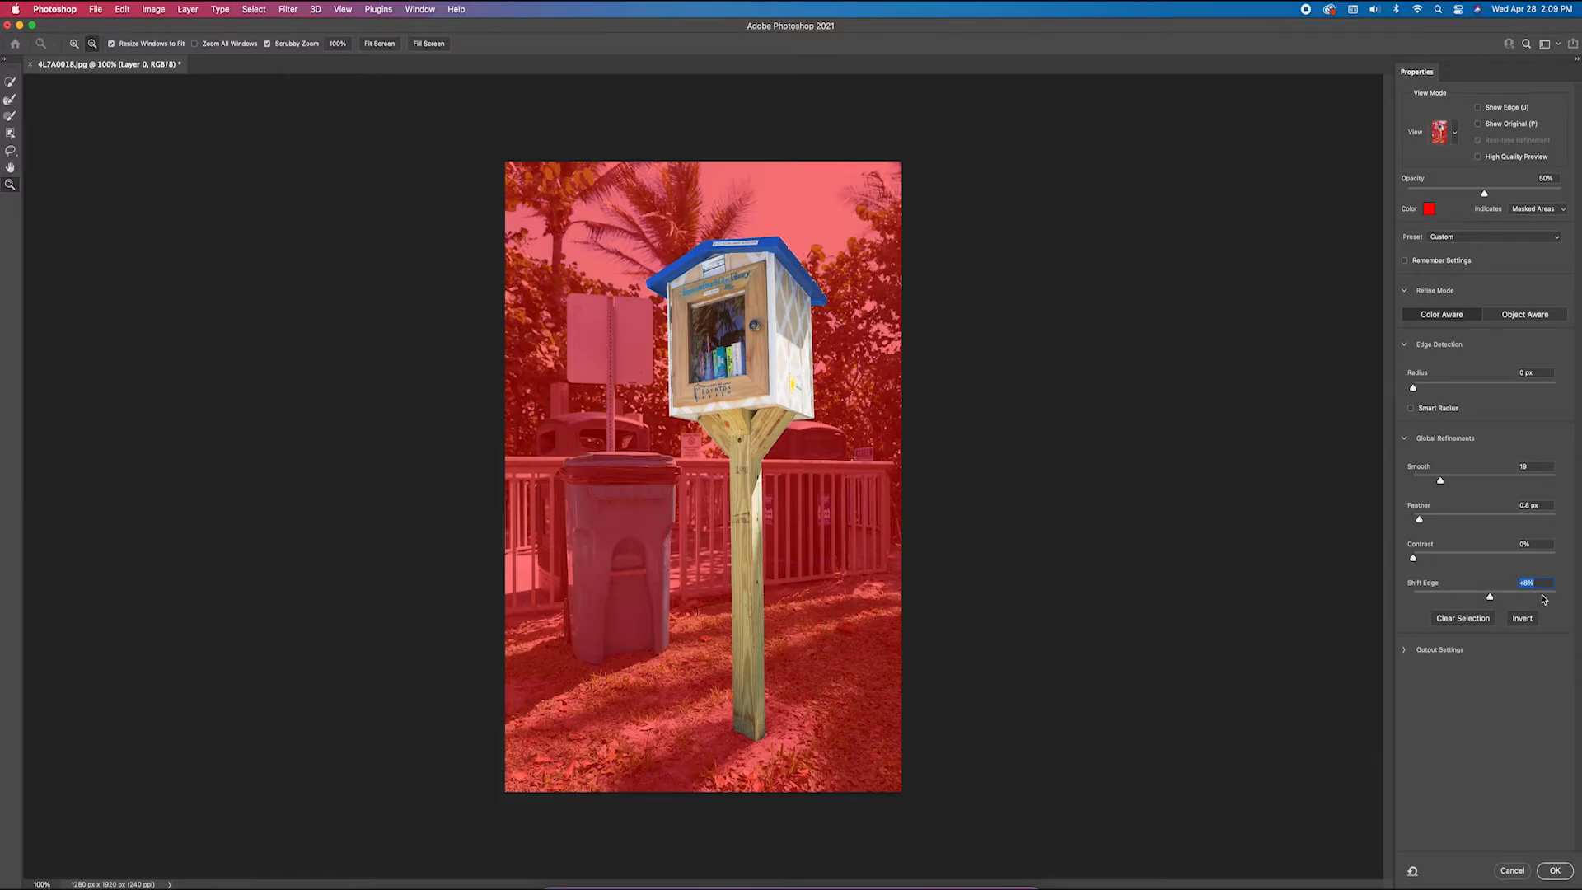
{"action": "left_click", "coordinate": [1513, 601]}
{"action": "key", "text": "super+z"}
{"action": "key", "text": "super+z"}
Set the Select and Mask output to New Layer in the output settings
{"action": "left_click", "coordinate": [1405, 651]}
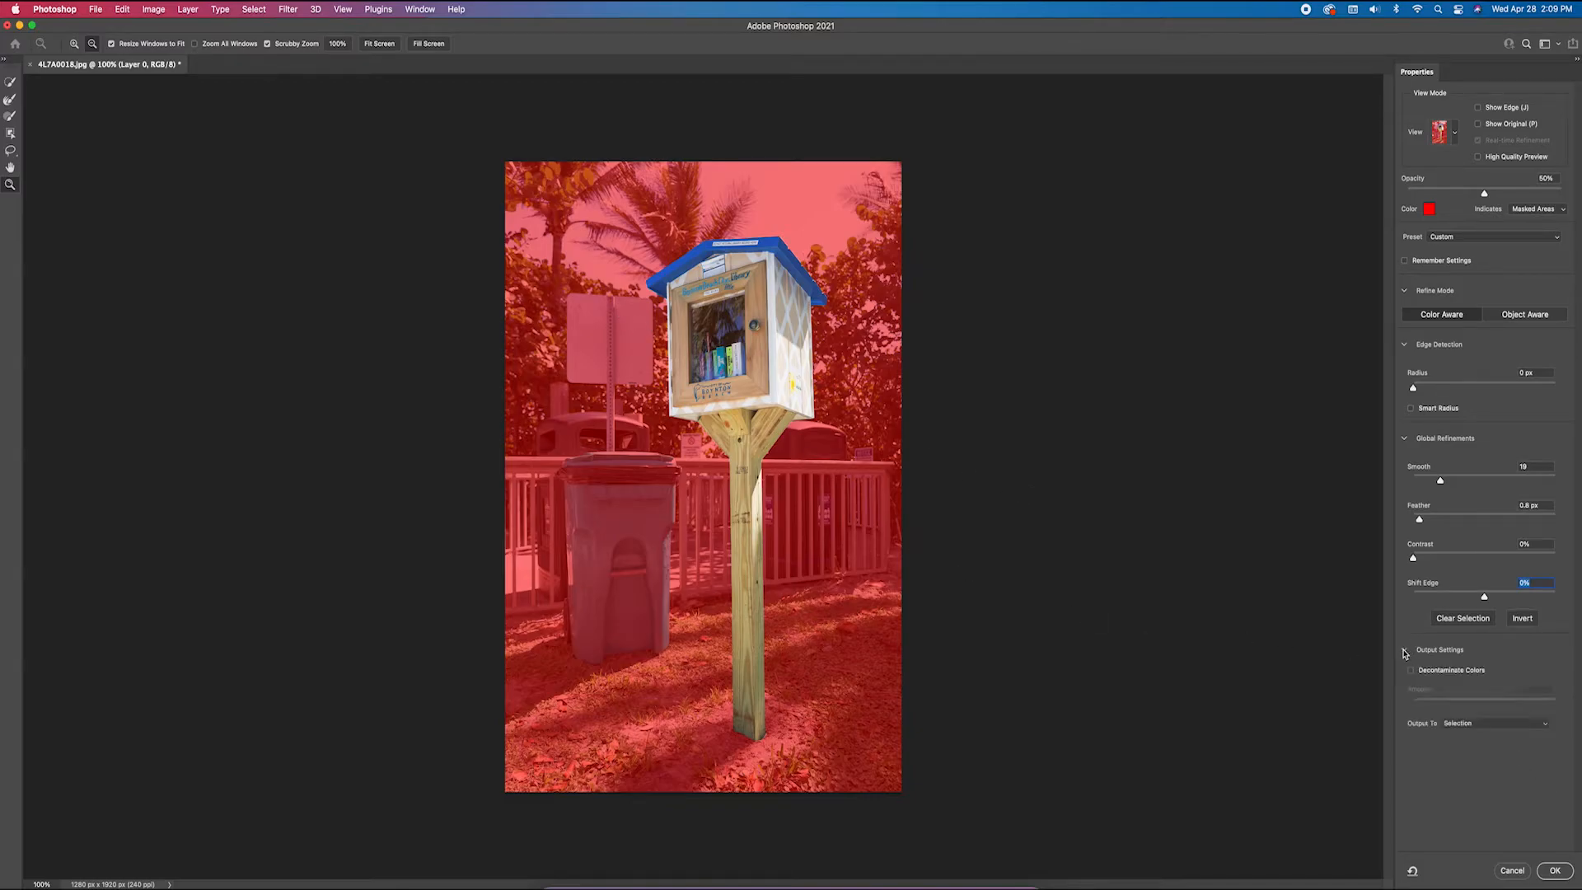
{"action": "left_click", "coordinate": [1495, 725]}
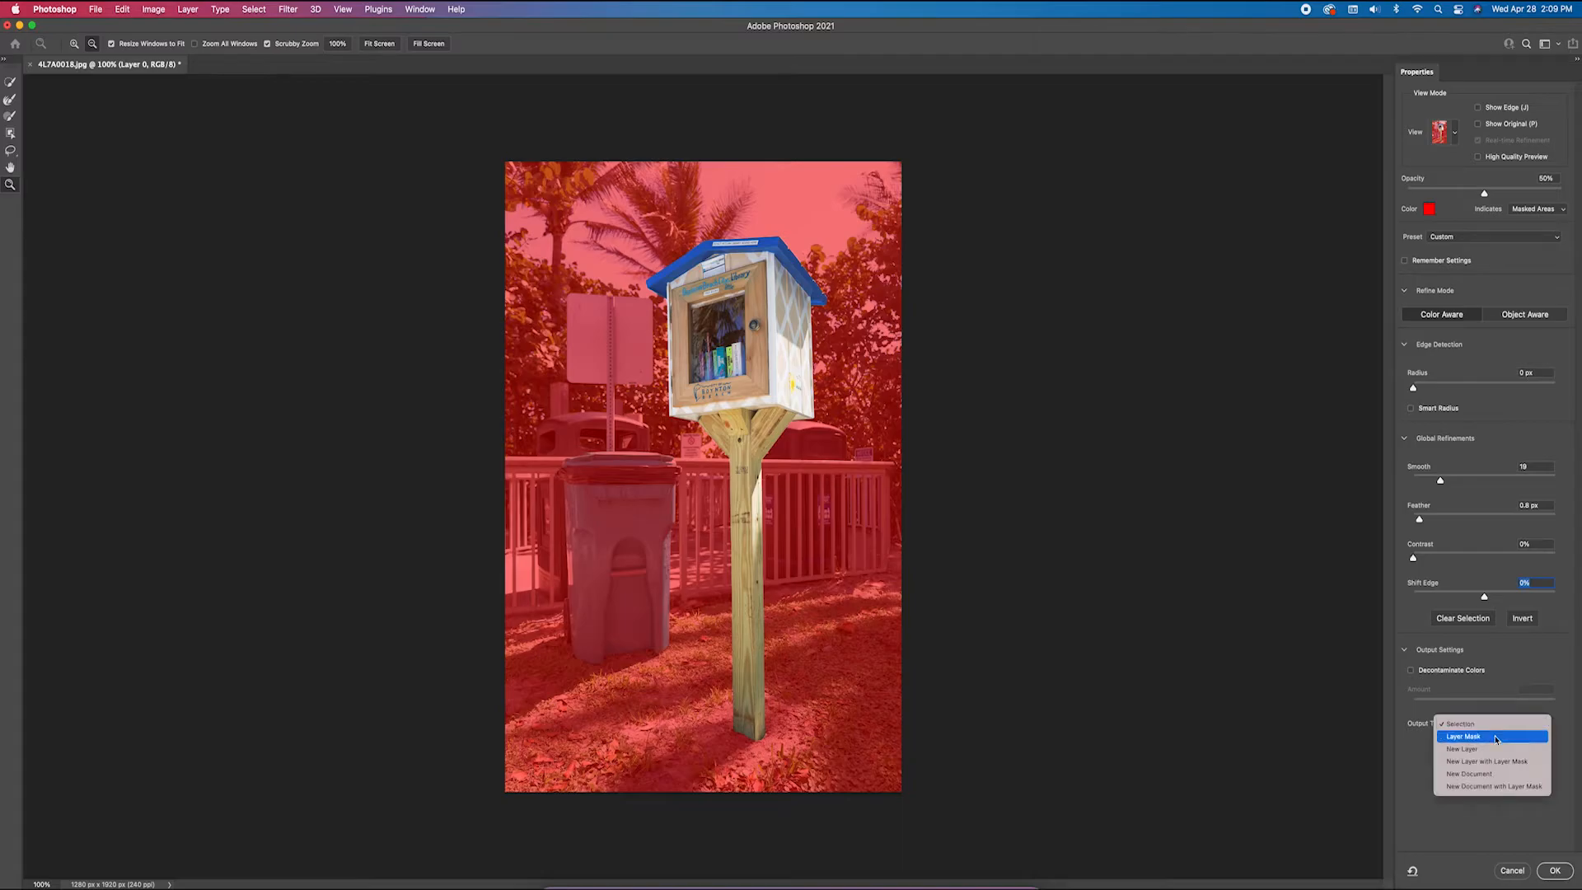
{"action": "left_click", "coordinate": [1496, 750]}
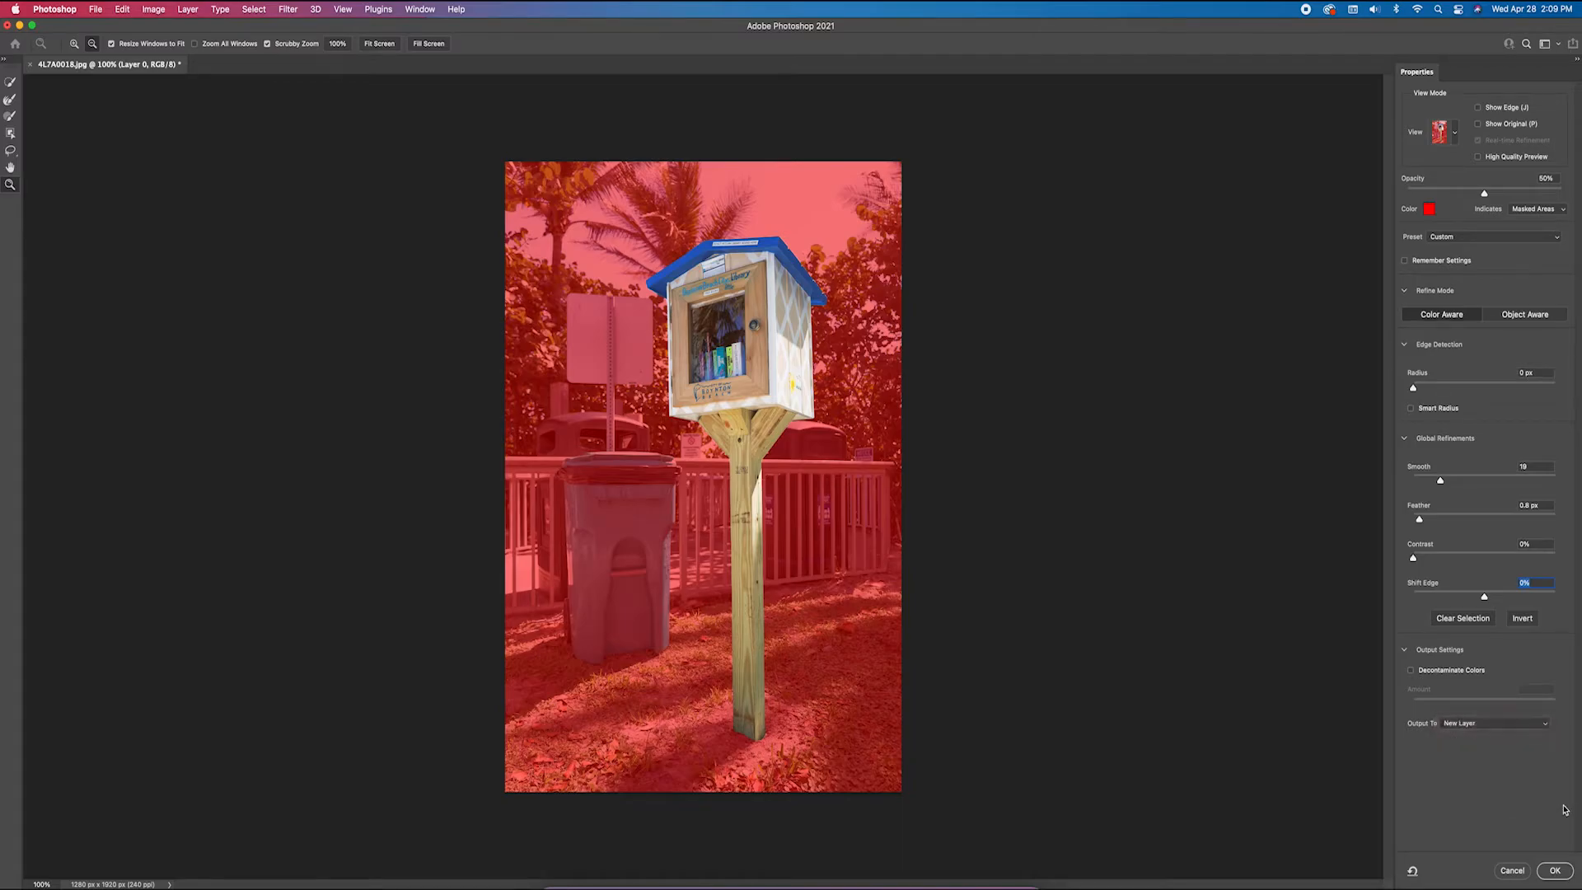
Apply the Select and Mask result to a new layer and shift the cutout slightly to the right with the Move tool
{"action": "left_click", "coordinate": [1560, 871]}
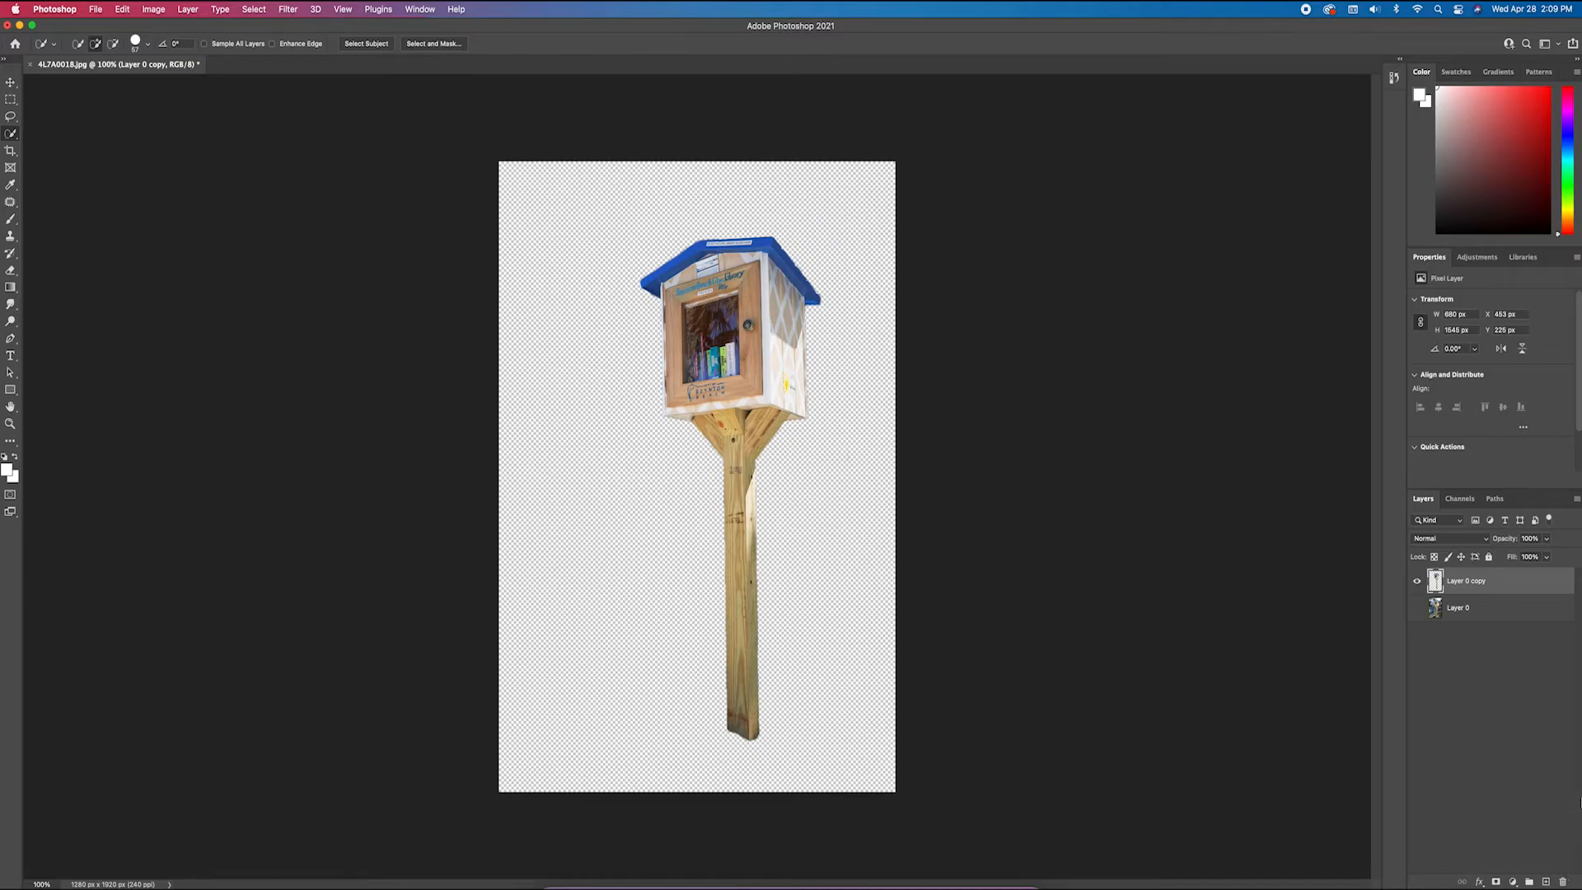
{"action": "left_click", "coordinate": [11, 80]}
{"action": "mouse_move", "coordinate": [739, 350]}
{"action": "left_mouse_down"}
{"action": "mouse_move", "coordinate": [712, 350]}
{"action": "mouse_move", "coordinate": [743, 353]}
{"action": "left_mouse_up"}
{"action": "left_click", "coordinate": [1056, 488]}
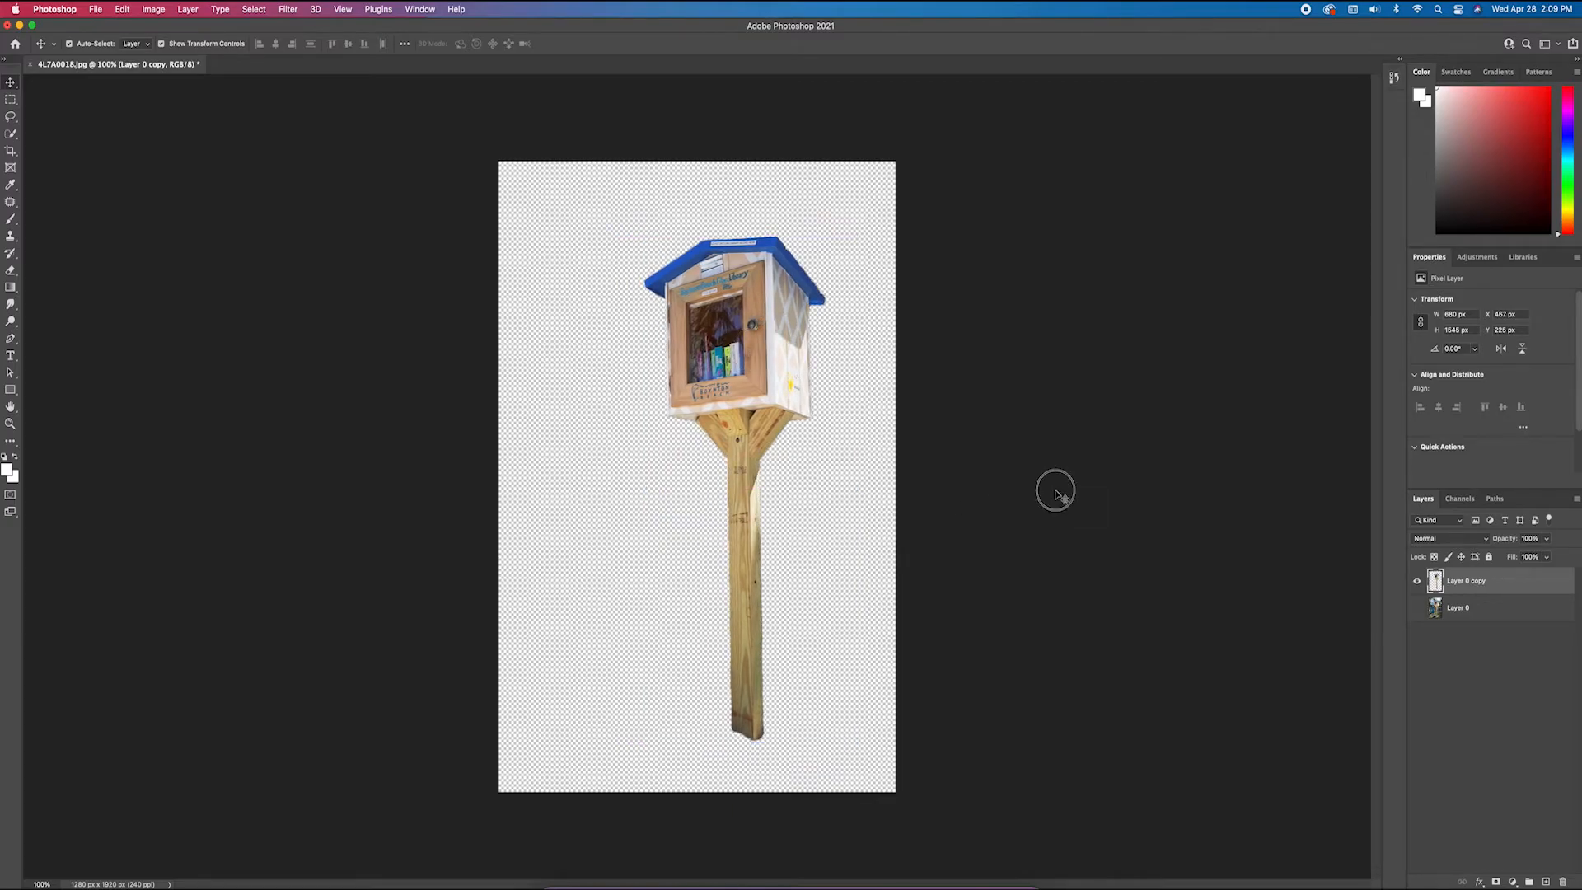
{"action": "left_click", "coordinate": [712, 431]}
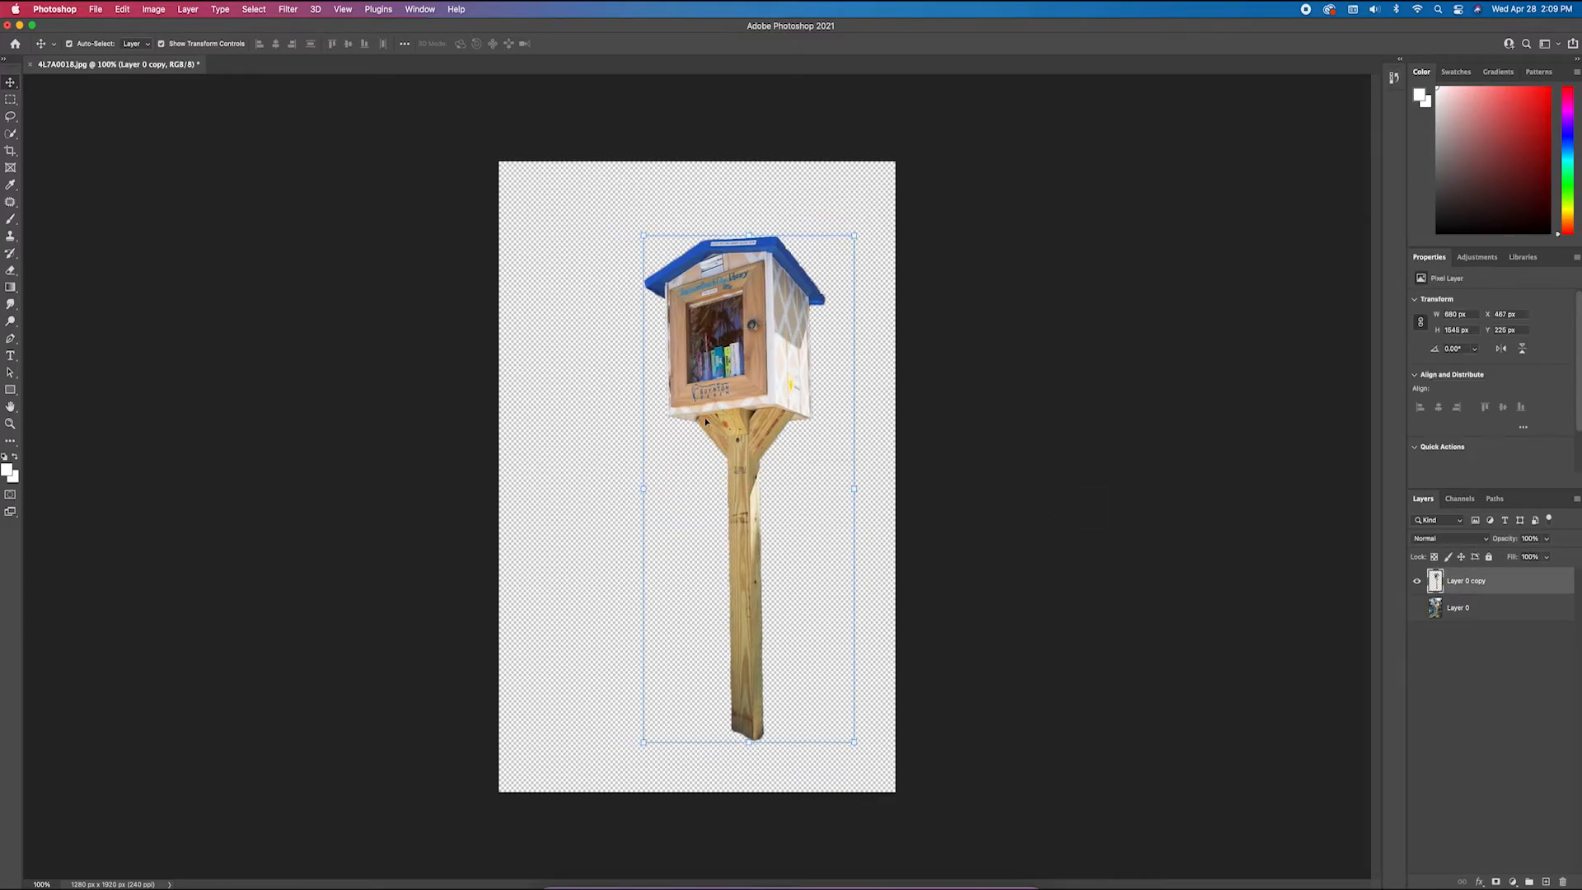
Inspect the cutout's edges up close along the roof, the box, the braces and the post
{"action": "key", "text": "super+plus"}
{"action": "key", "text": "super+plus"}
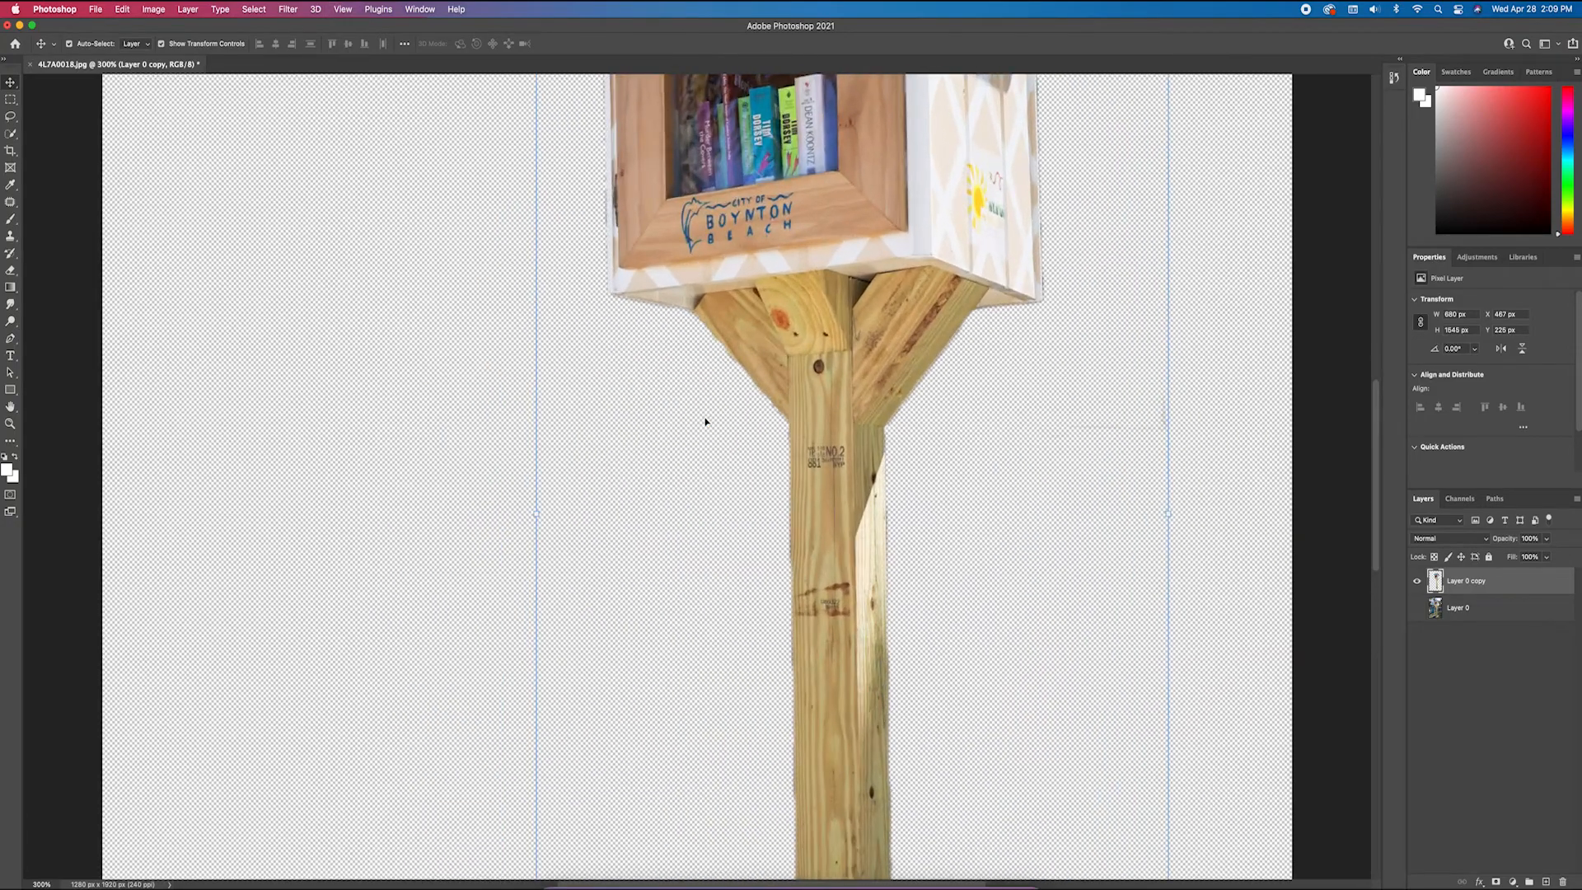
{"action": "scroll", "coordinate": [705, 422], "scroll_direction": "up", "scroll_amount": 5}
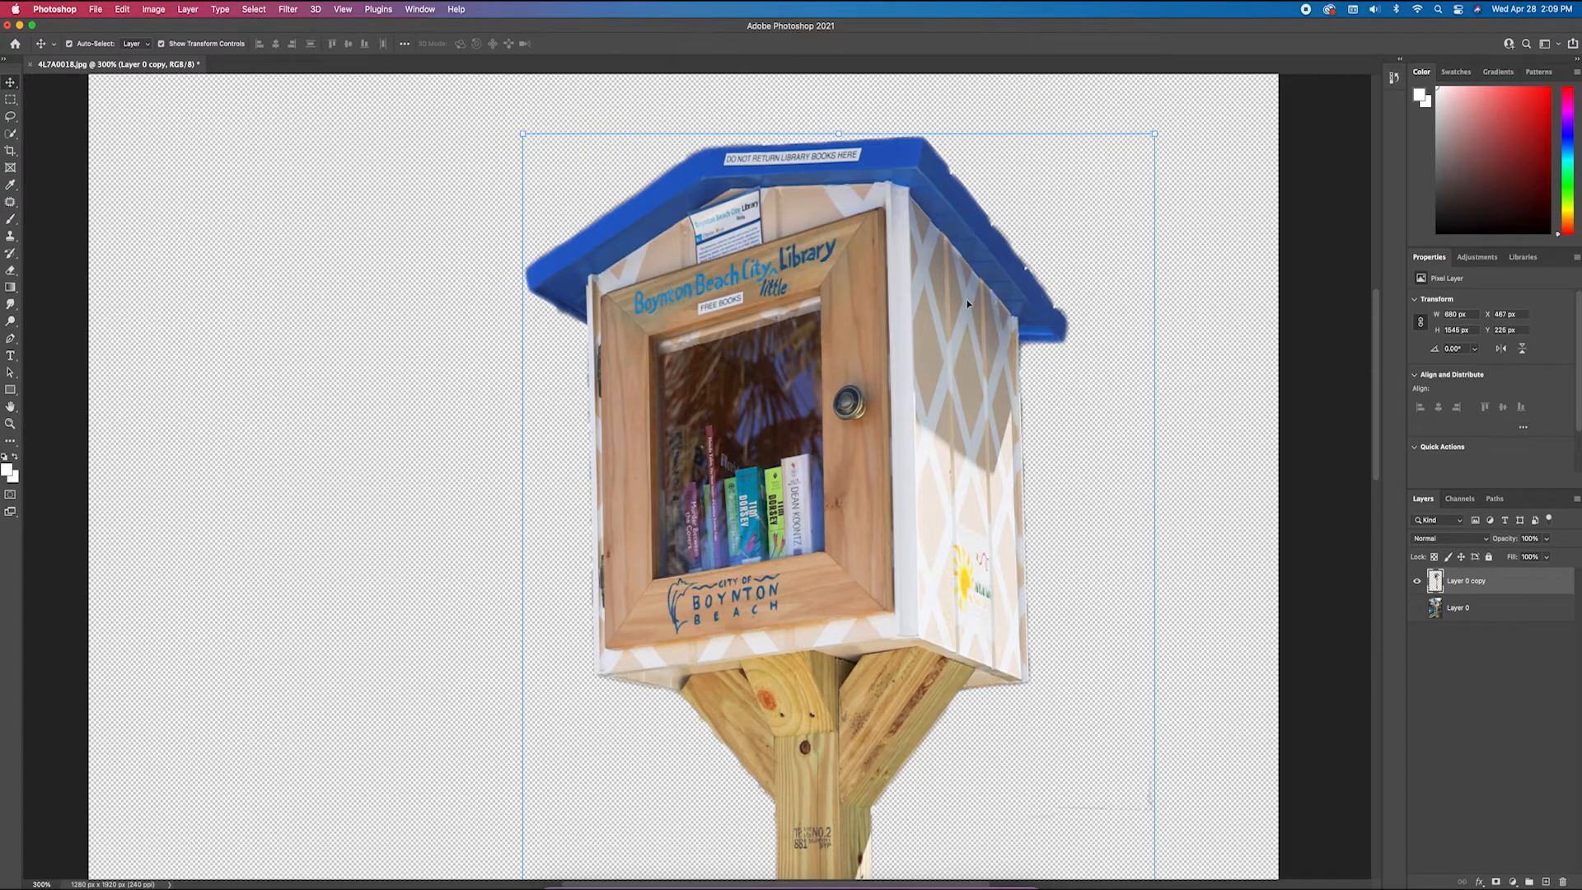
{"action": "scroll", "coordinate": [906, 354], "scroll_direction": "down", "scroll_amount": 2}
{"action": "scroll", "coordinate": [896, 354], "scroll_direction": "down", "scroll_amount": 3}
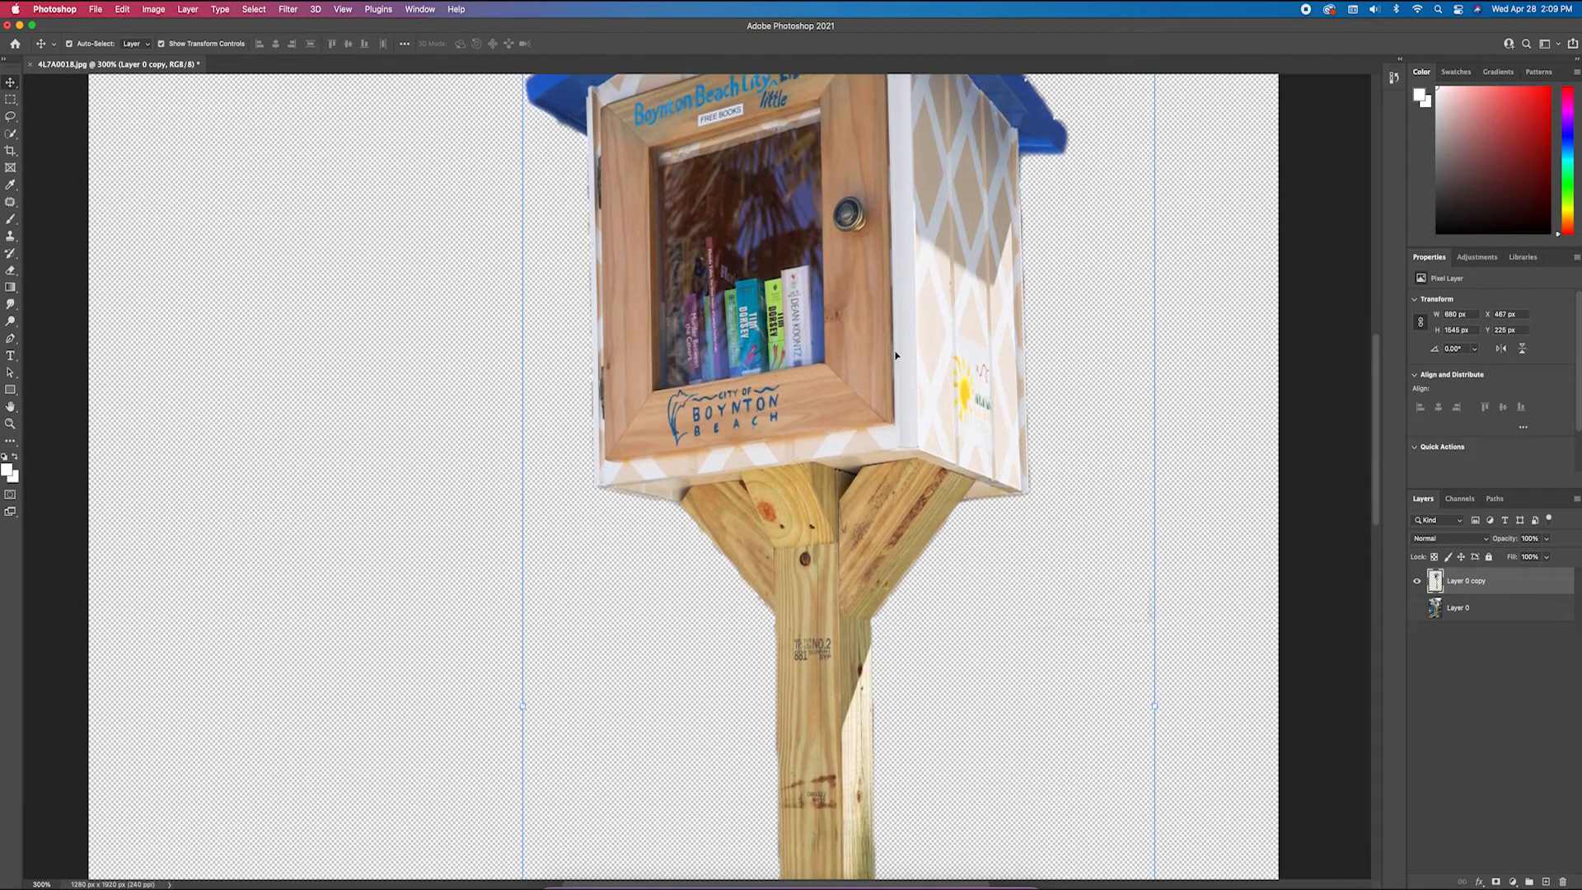
{"action": "key", "text": "super+minus"}
{"action": "key", "text": "super+minus"}
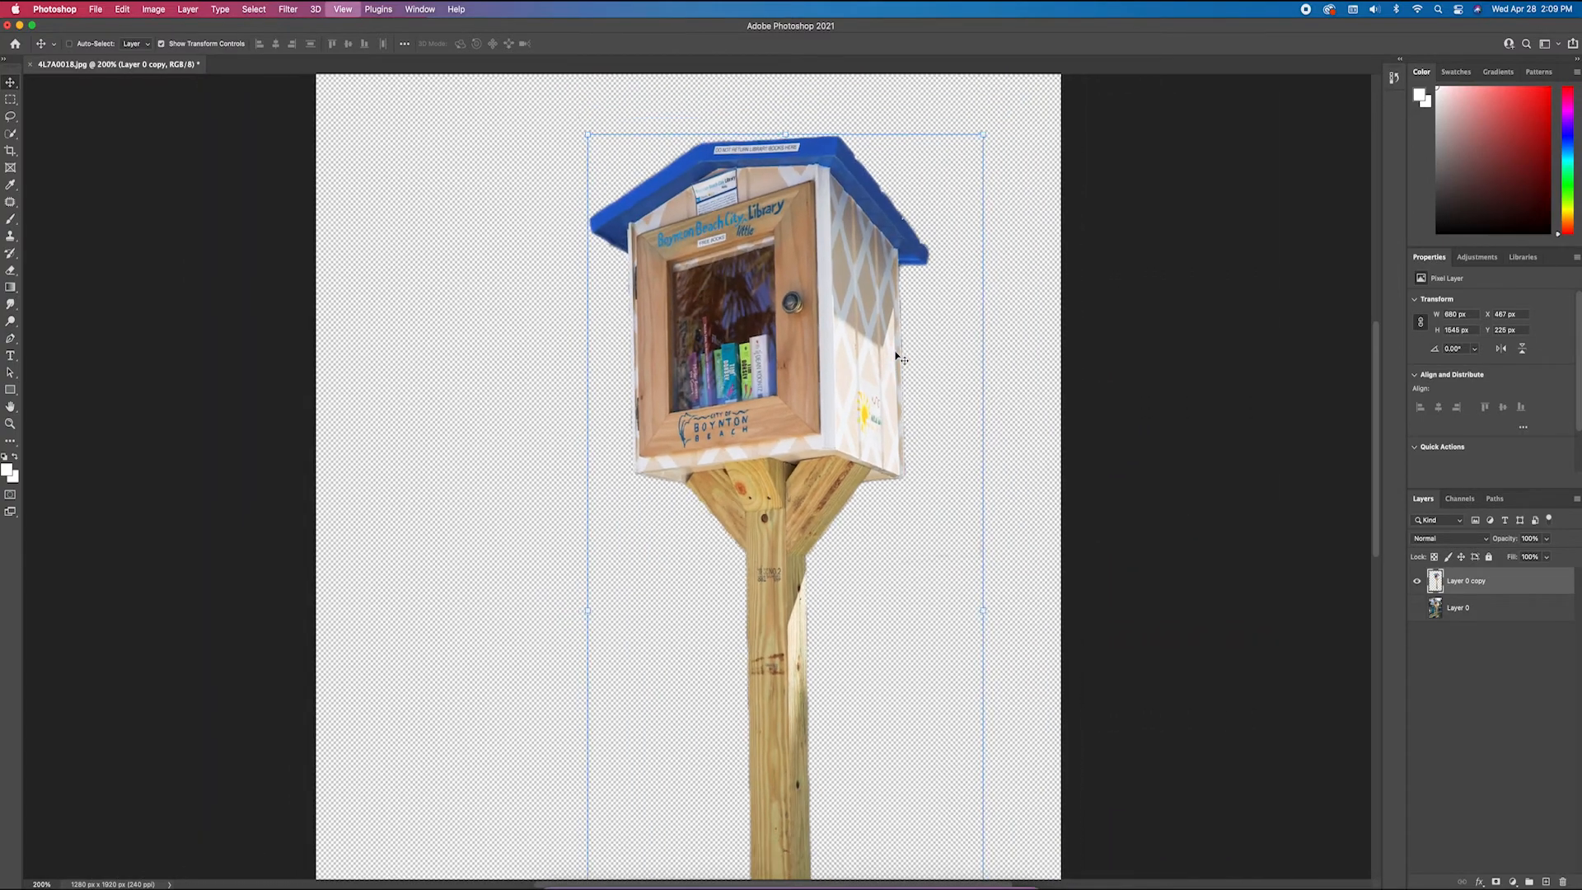
{"action": "key", "text": "super+plus"}
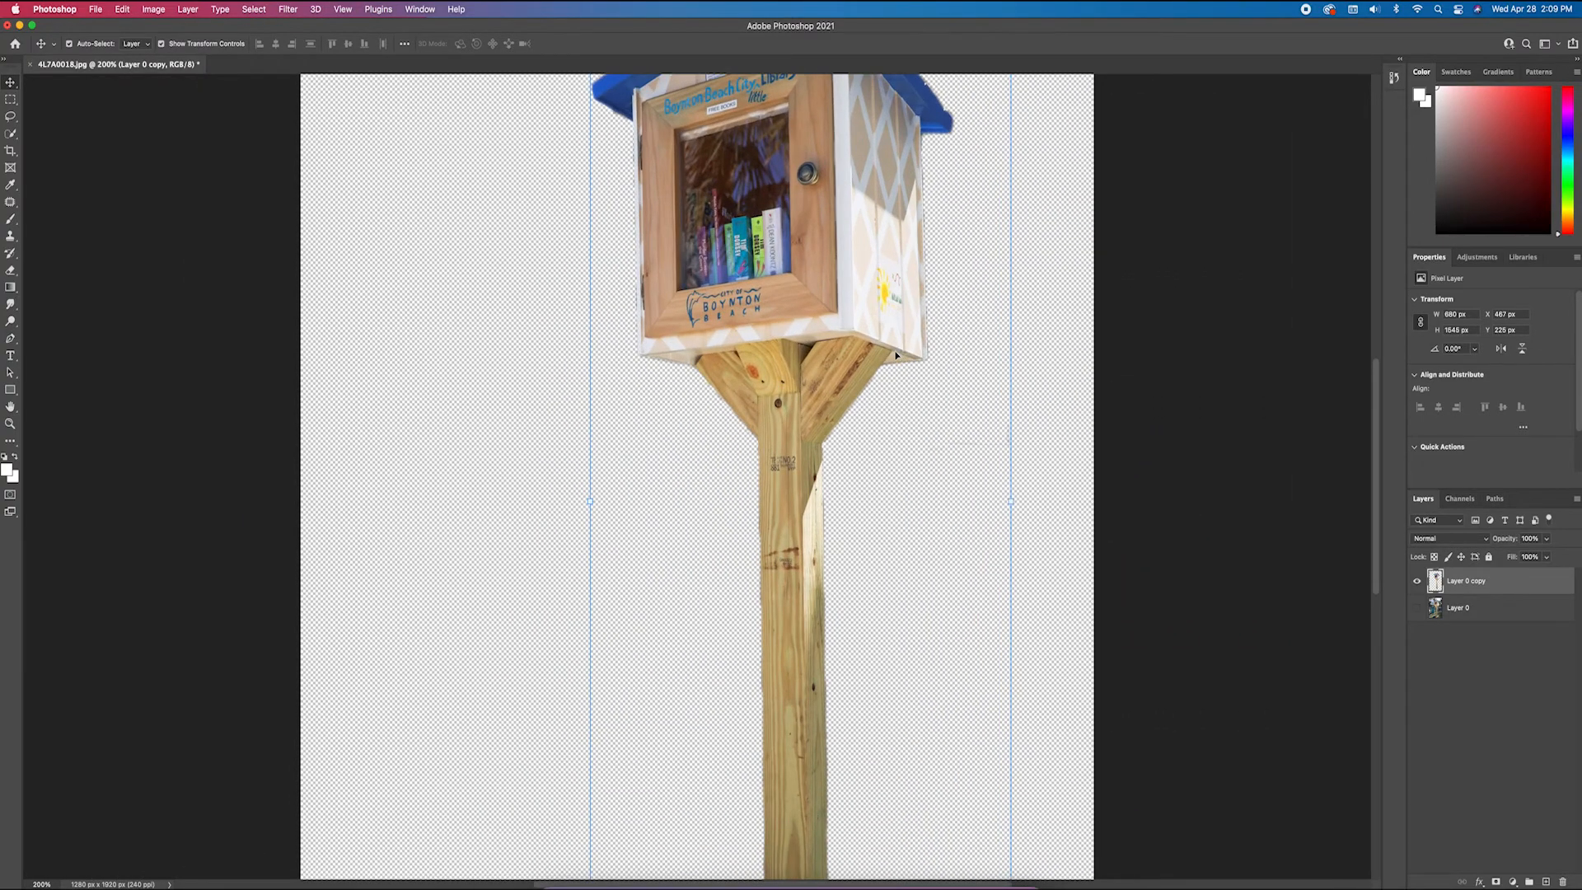
{"action": "key", "text": "super+minus"}
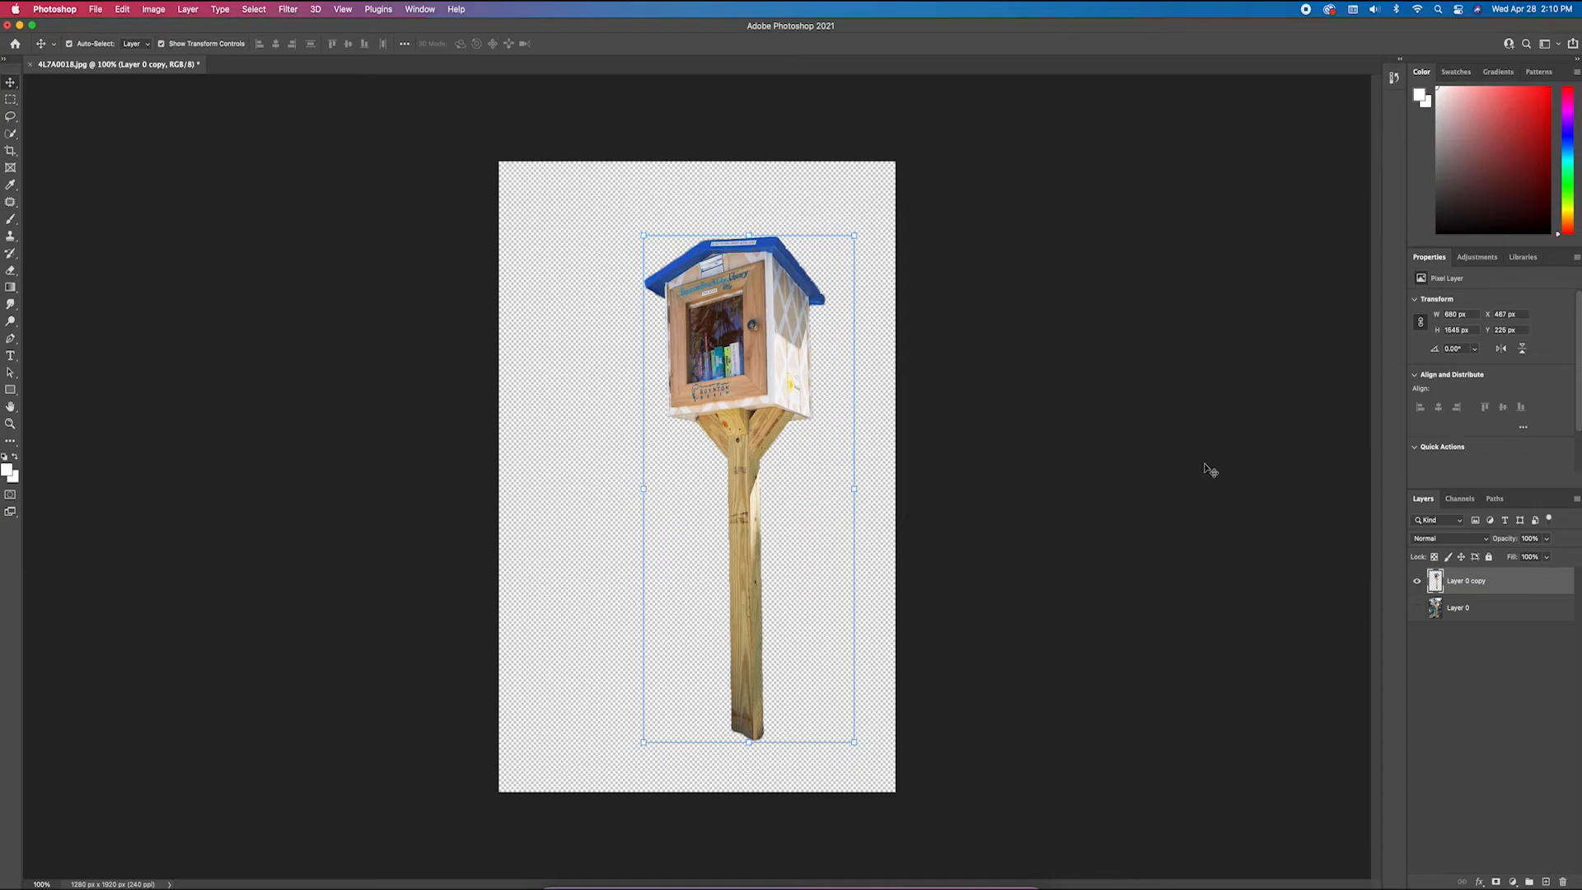
Compare the cutout with the original photo by temporarily showing Layer 0 and shifting the cutout slightly left over it
{"action": "left_click", "coordinate": [1419, 610]}
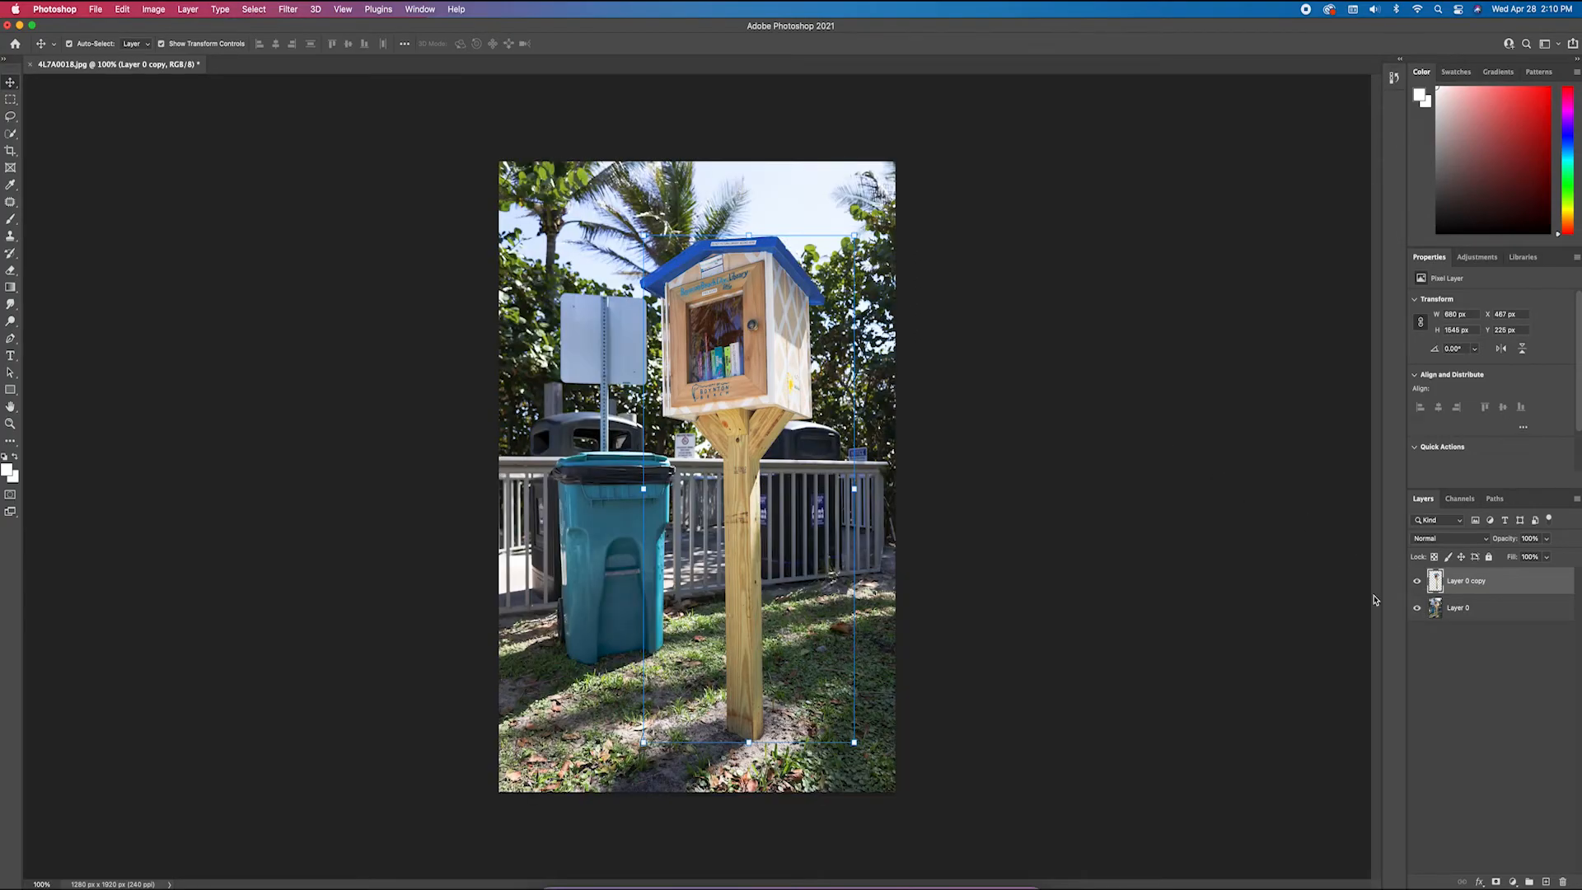
{"action": "left_click_drag", "start_coordinate": [712, 283], "coordinate": [718, 311]}
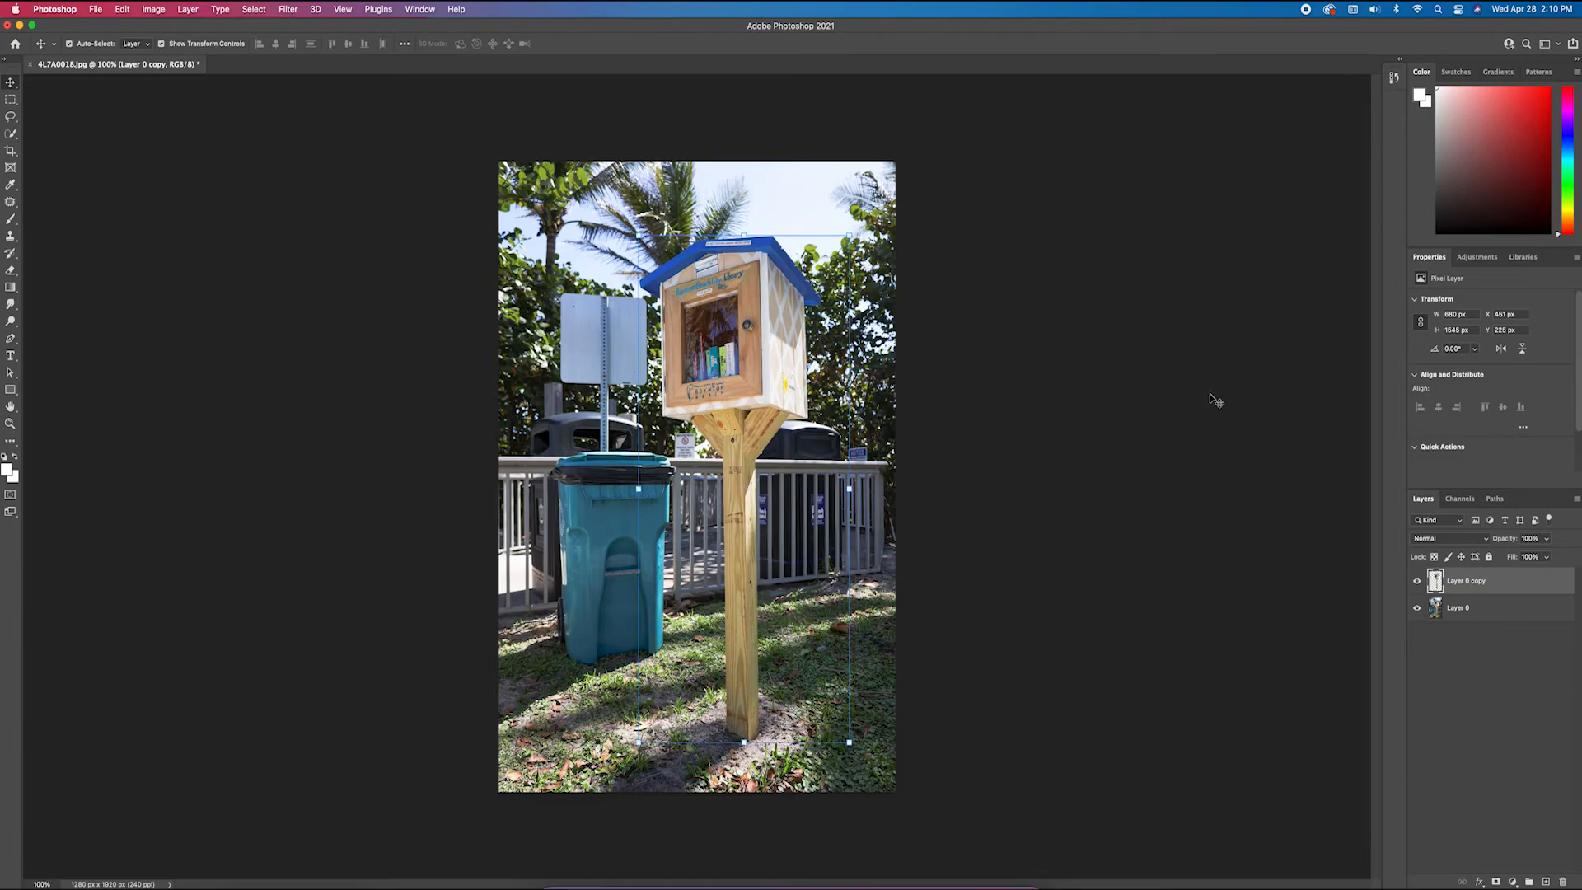
{"action": "left_click", "coordinate": [1418, 609]}
Select the cutout layer and move it left and slightly up, to about X 385 px, Y 208 px
{"action": "left_click", "coordinate": [987, 458]}
{"action": "left_click", "coordinate": [735, 367]}
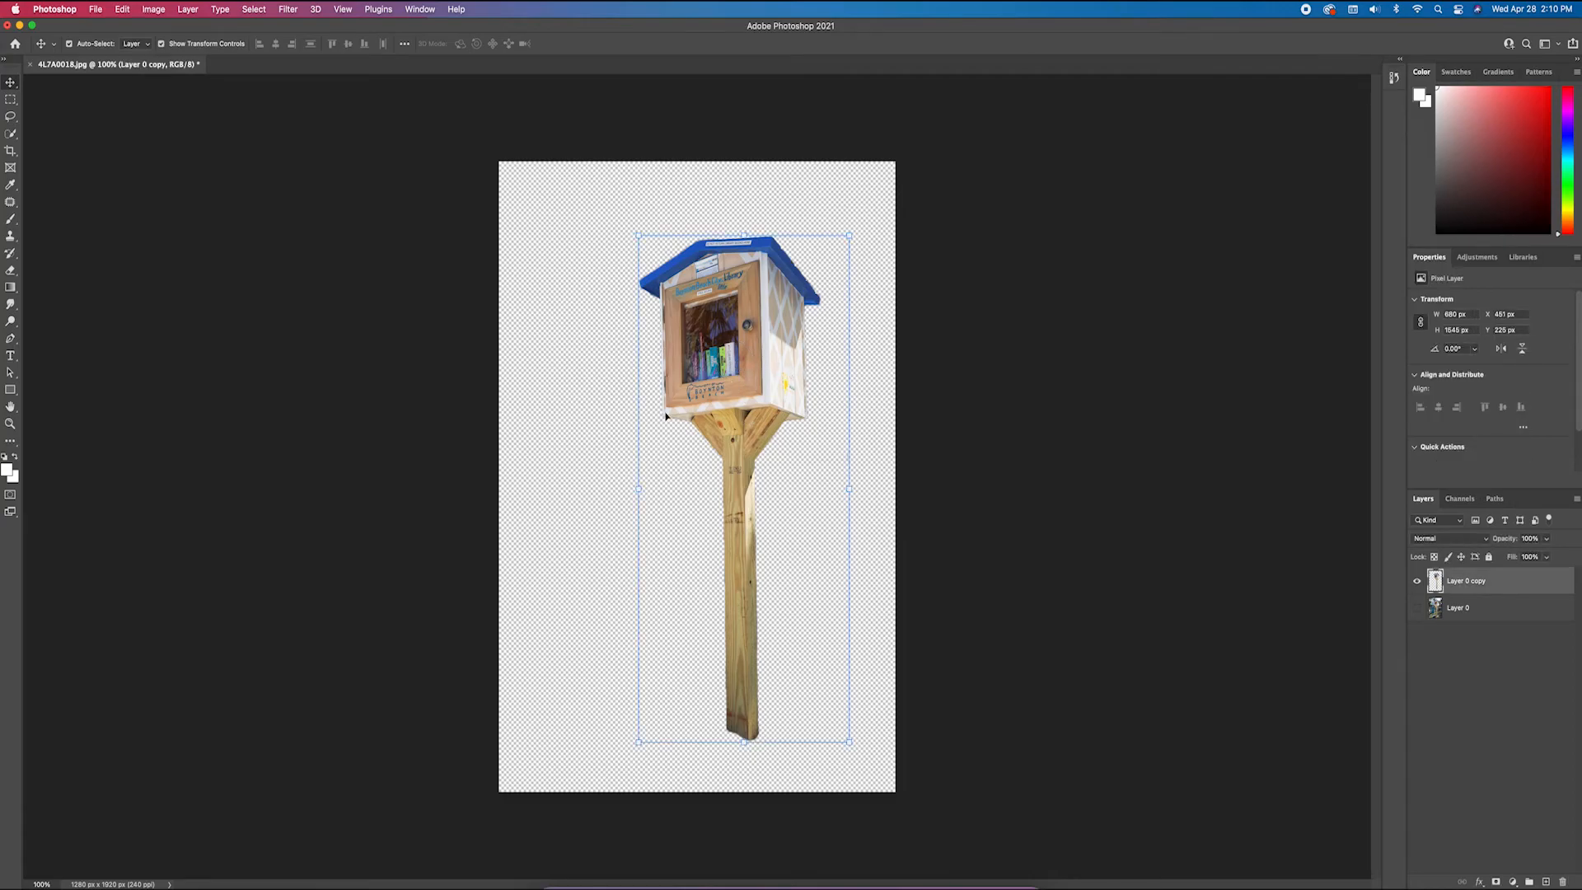
{"action": "left_click", "coordinate": [614, 414]}
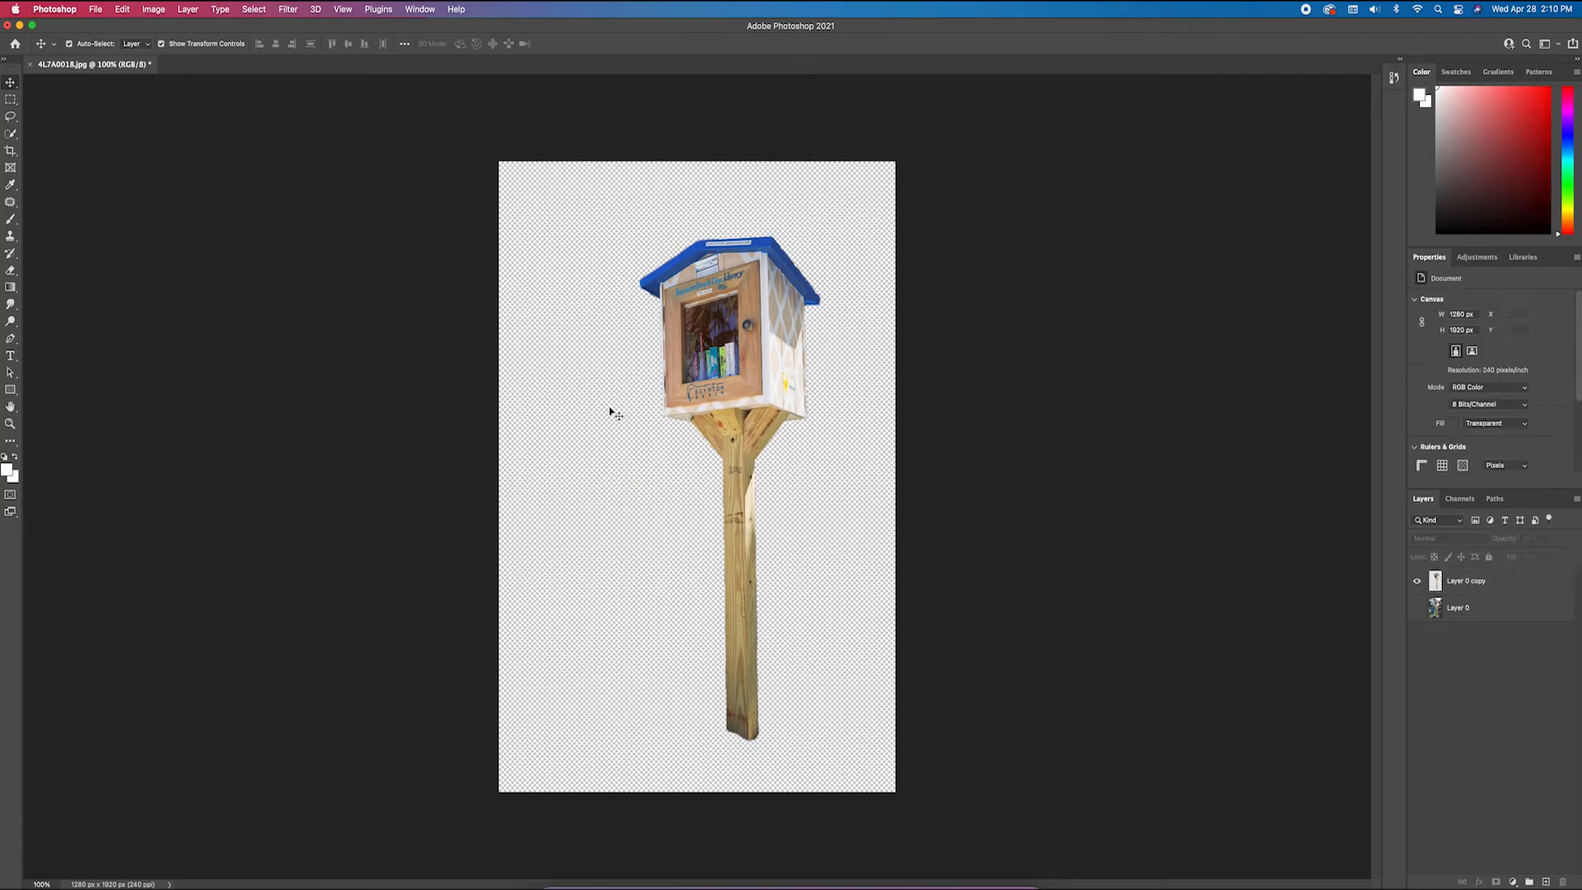
{"action": "left_click", "coordinate": [725, 324]}
{"action": "left_click_drag", "start_coordinate": [725, 324], "coordinate": [705, 318]}
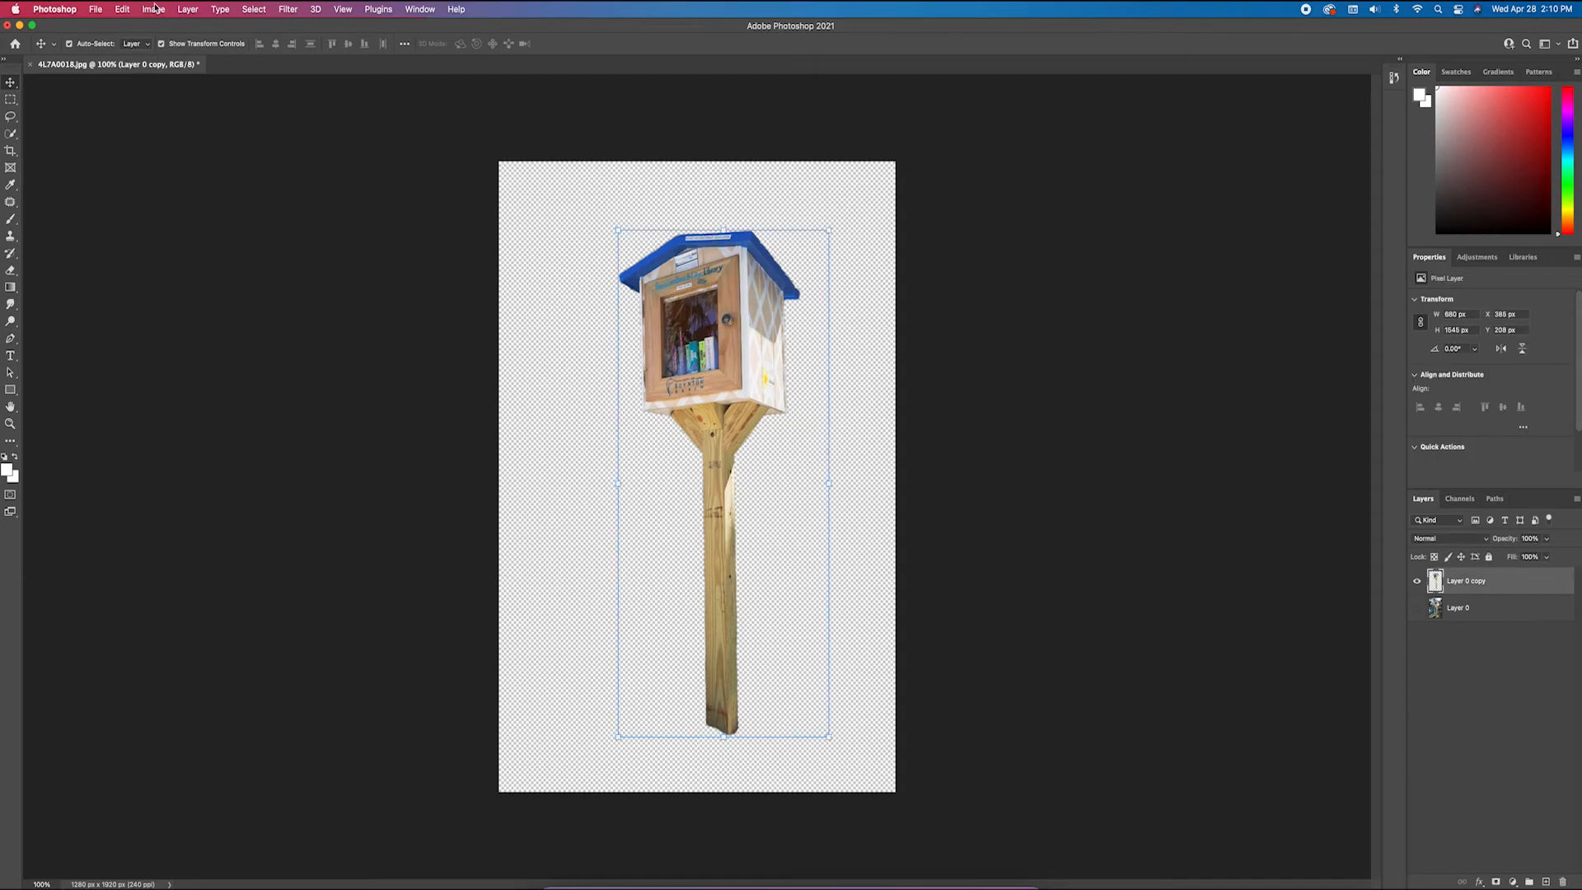
Export the transparent cutout as 4L7A0018.png into the Downloads folder and deselect the layer
{"action": "left_click", "coordinate": [97, 10]}
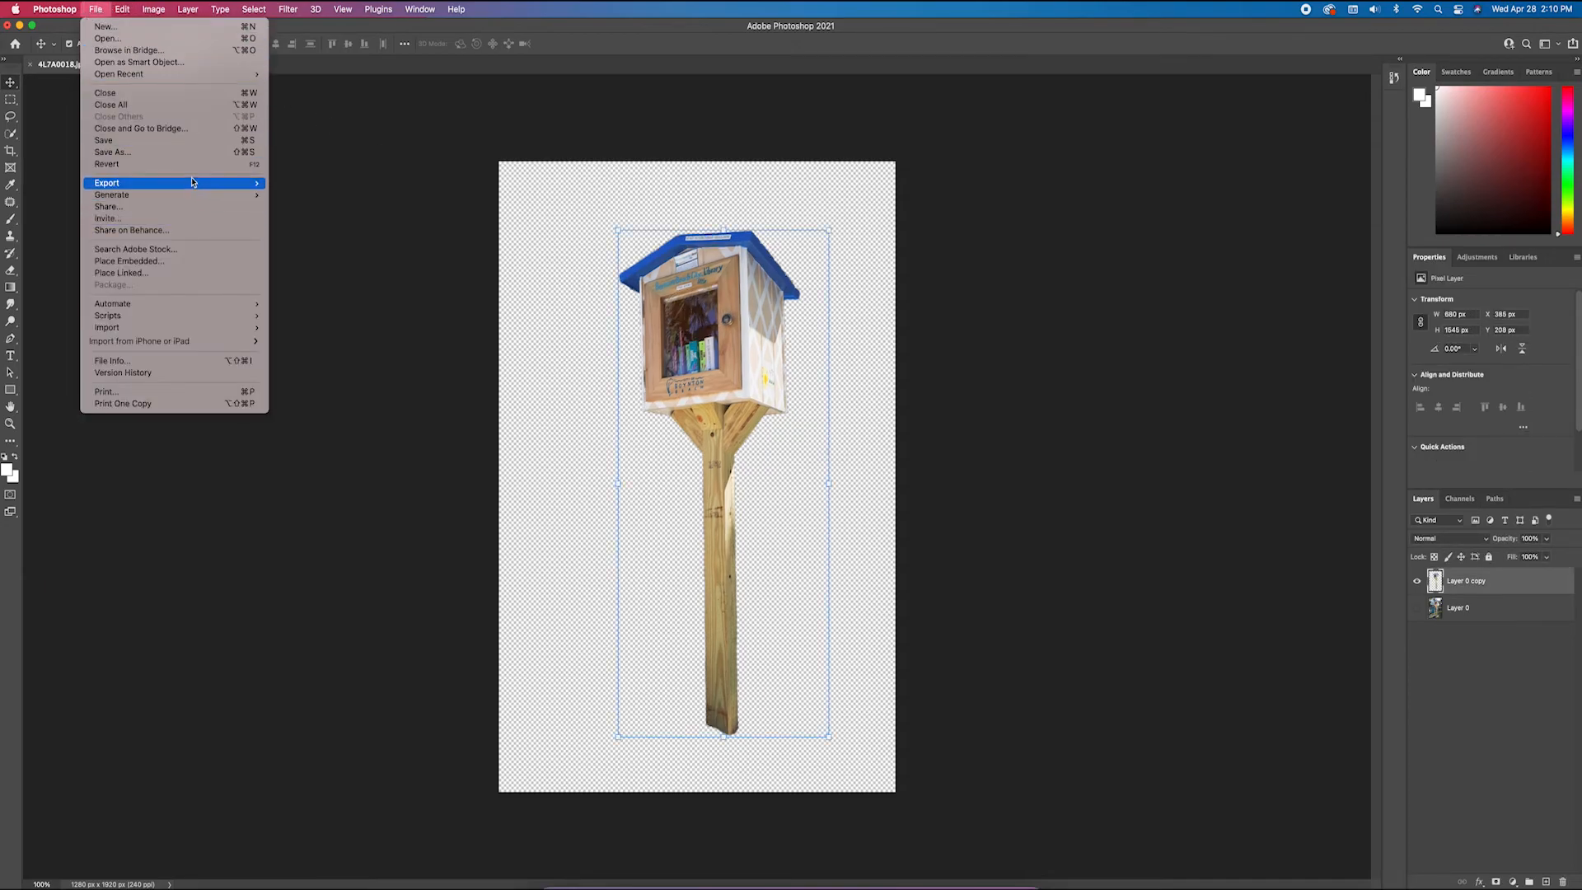
{"action": "mouse_move", "coordinate": [188, 183]}
{"action": "left_click", "coordinate": [310, 185]}
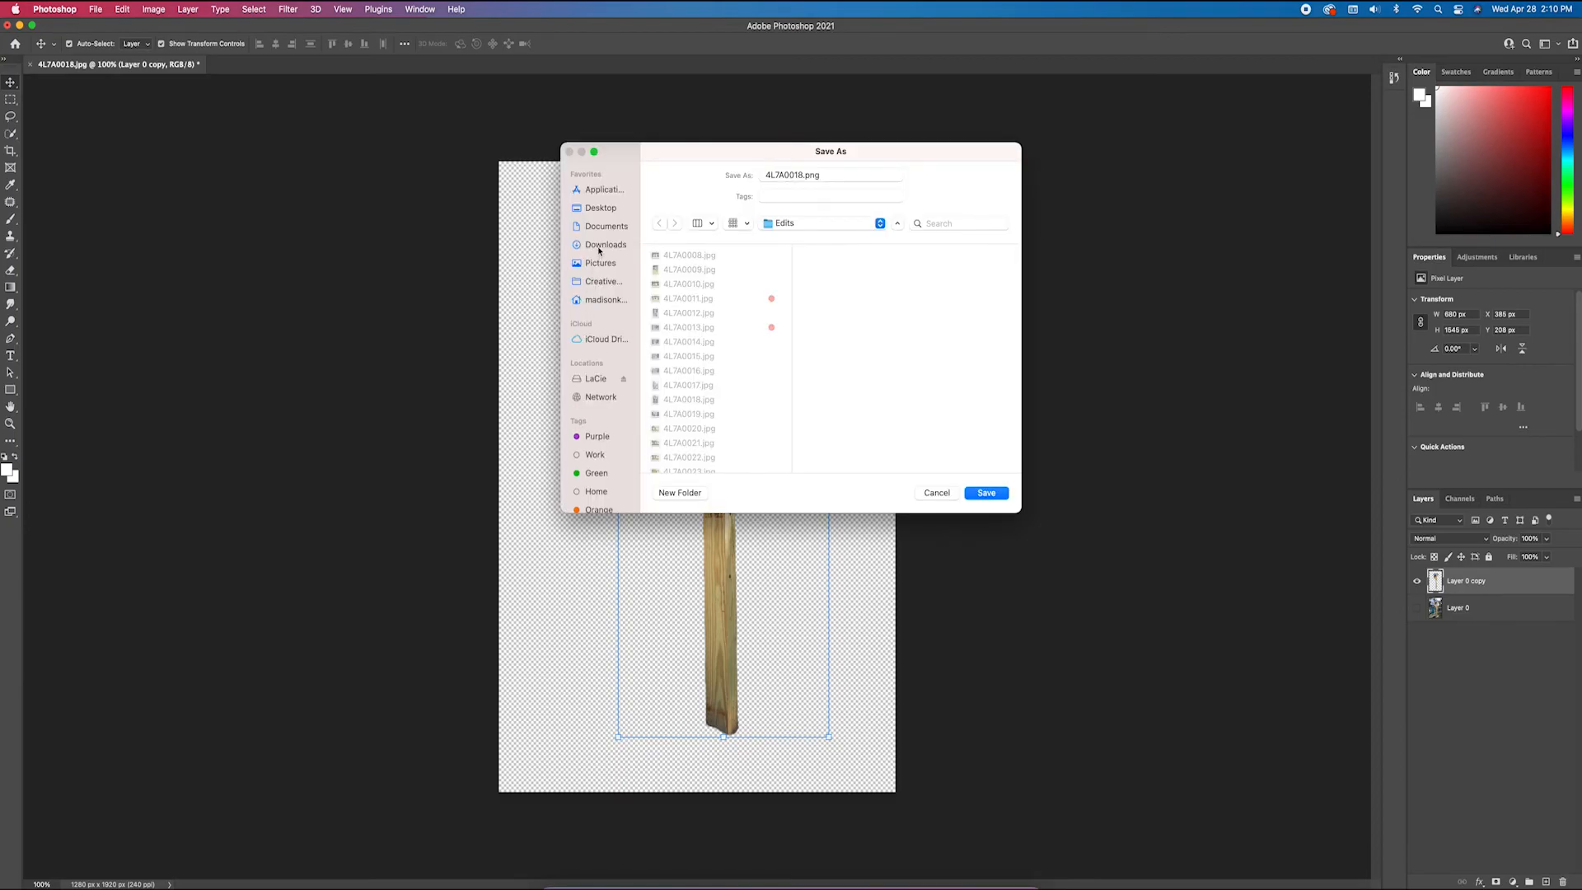
{"action": "left_click", "coordinate": [599, 250]}
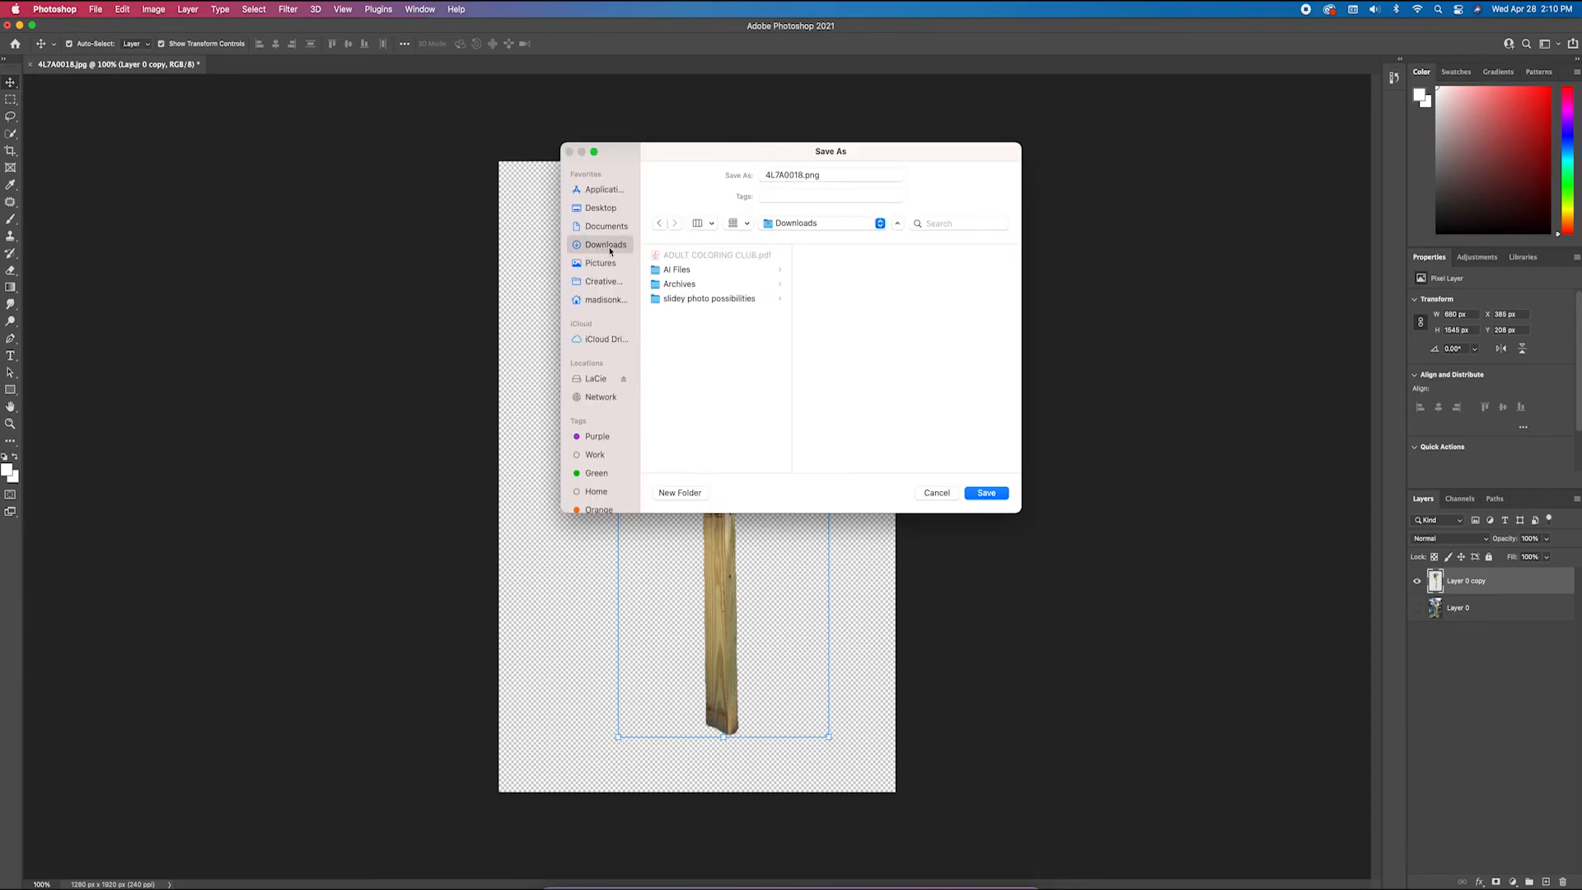
{"action": "left_click", "coordinate": [989, 492]}
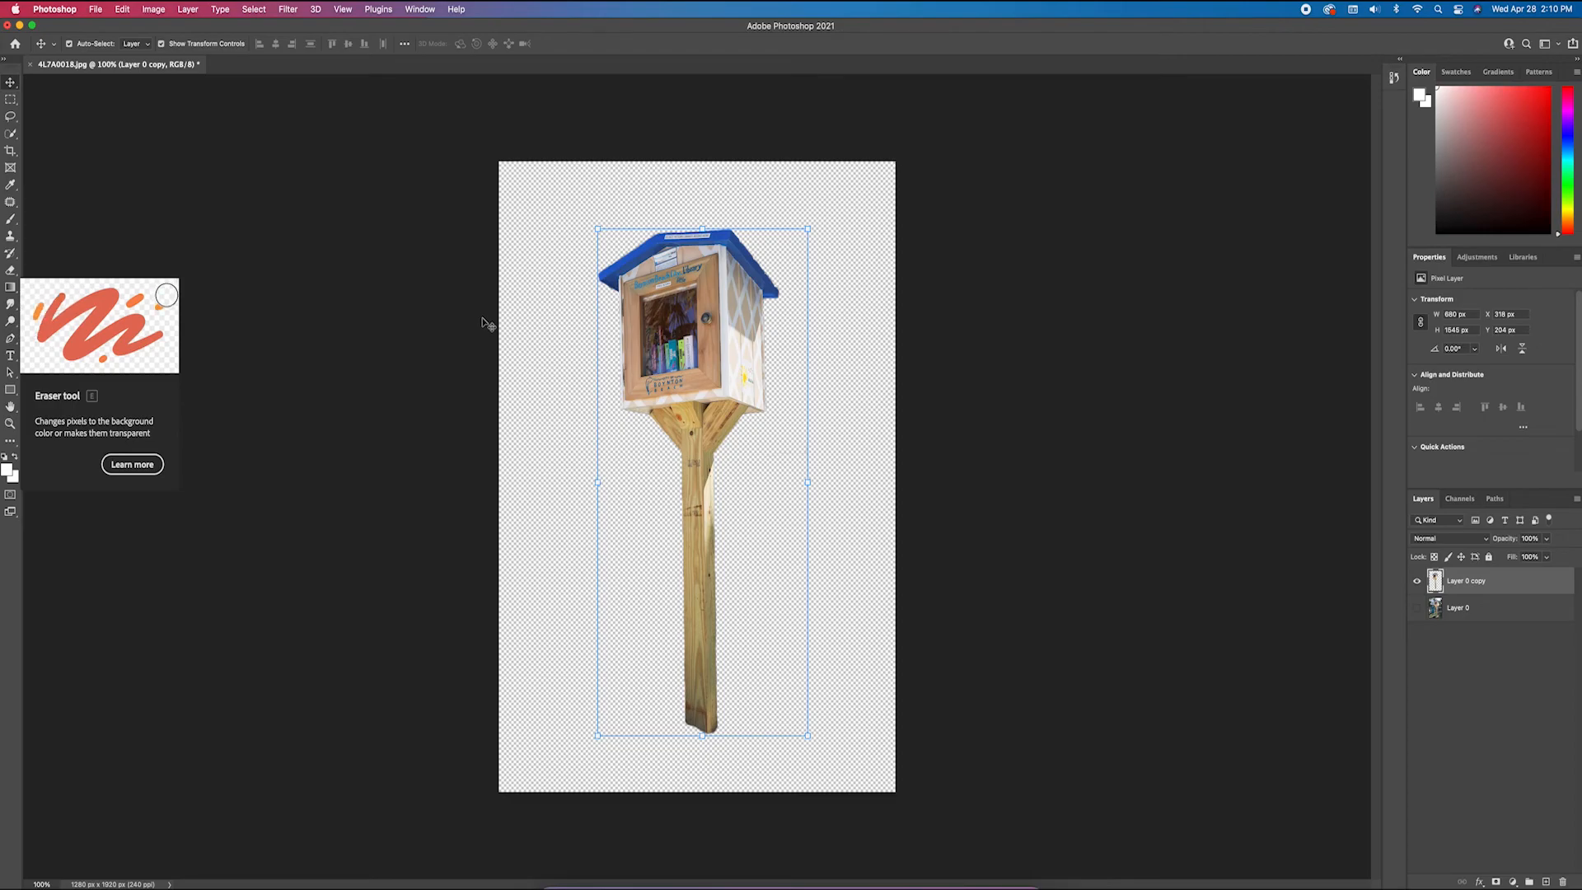
{"action": "left_click", "coordinate": [400, 311]}
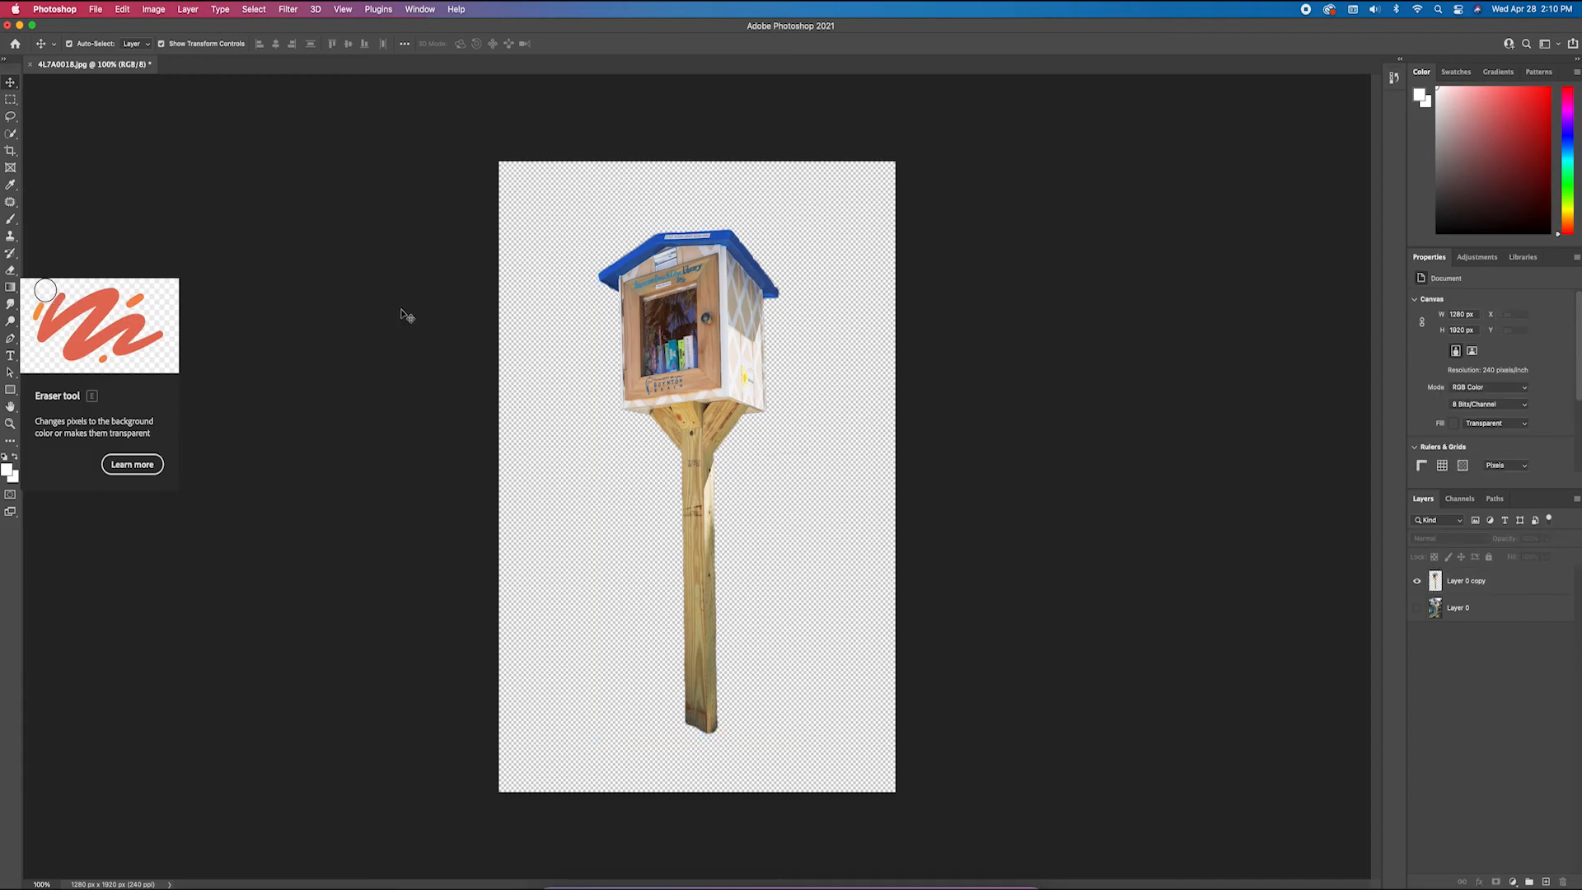